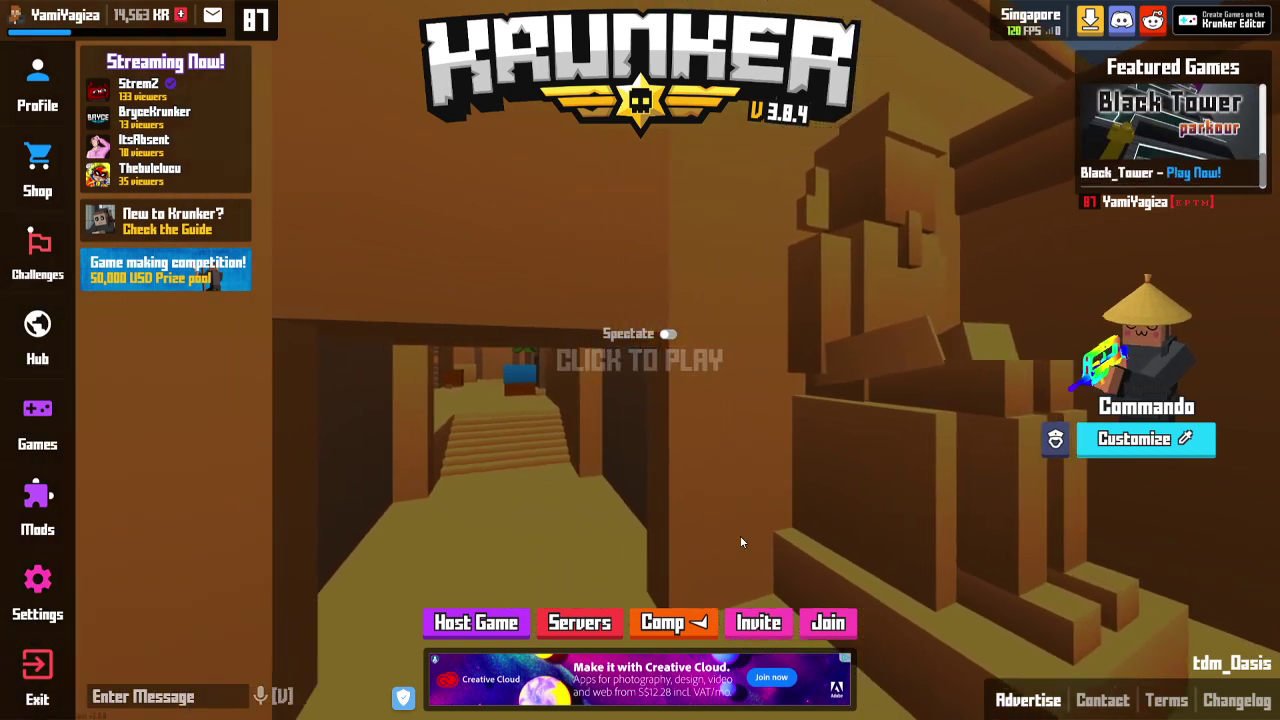
# - Close the running Krunker game window from the taskbar
pyautogui.press('super')
pyautogui.press('super')
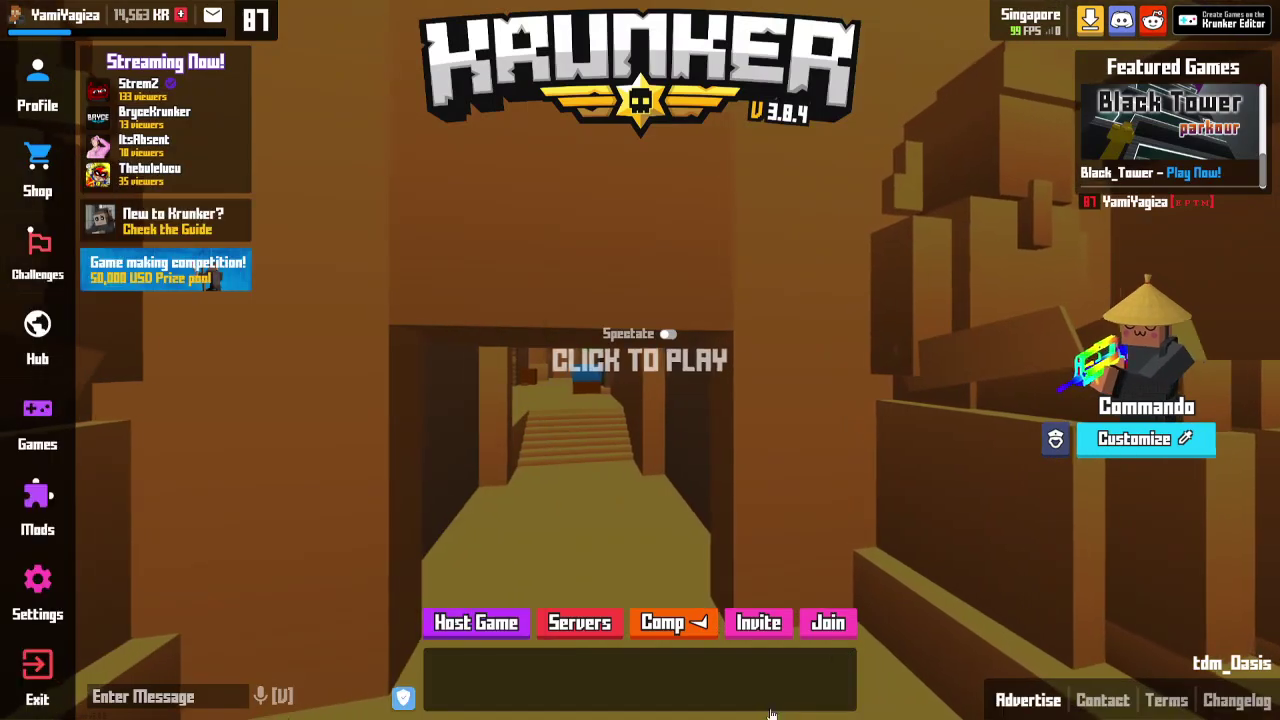
pyautogui.press('super')
pyautogui.rightClick(760, 703)
pyautogui.click(762, 672)
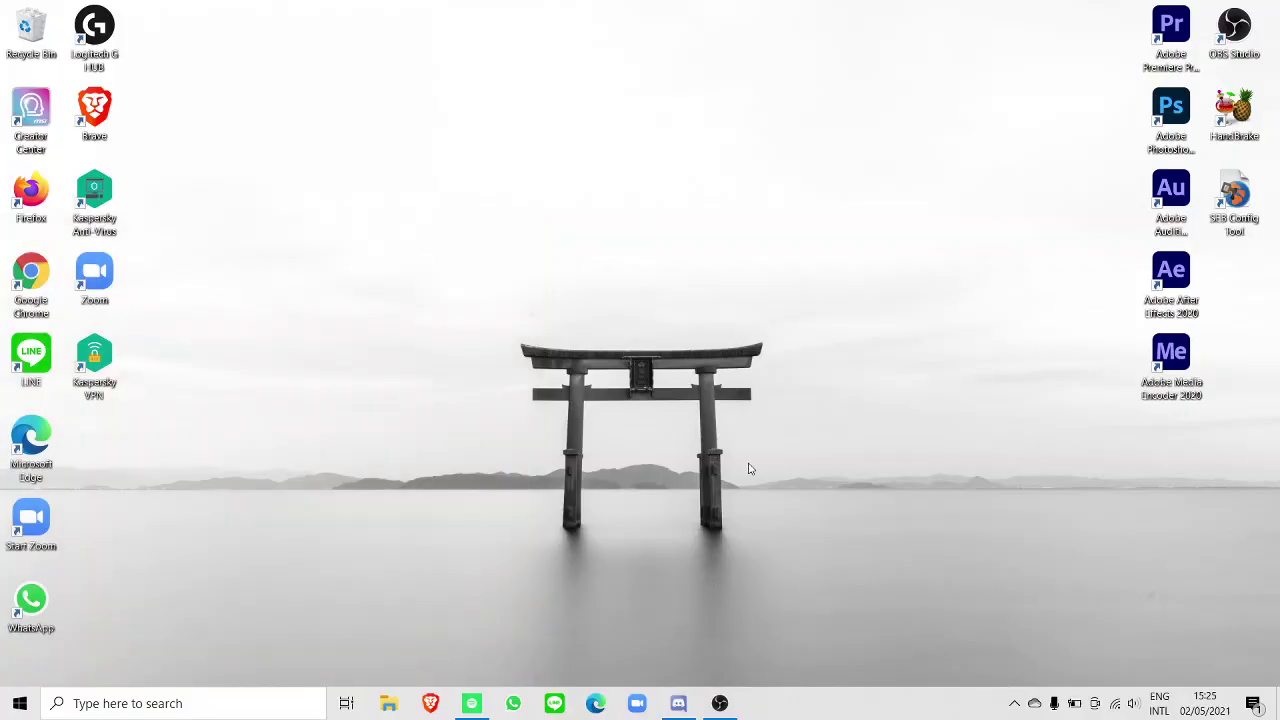
# - Open NVIDIA Control Panel's per-program 3D settings and select the Krunker client
pyautogui.rightClick(613, 399)
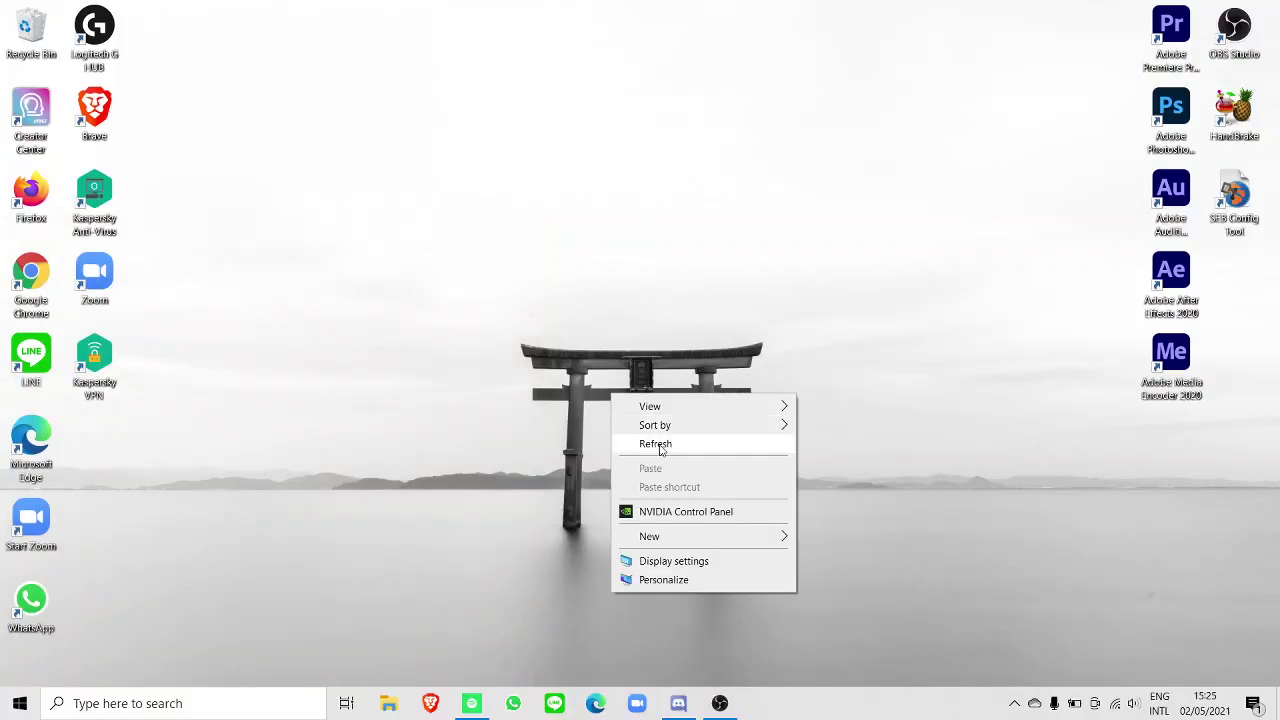
pyautogui.click(659, 445)
pyautogui.rightClick(618, 304)
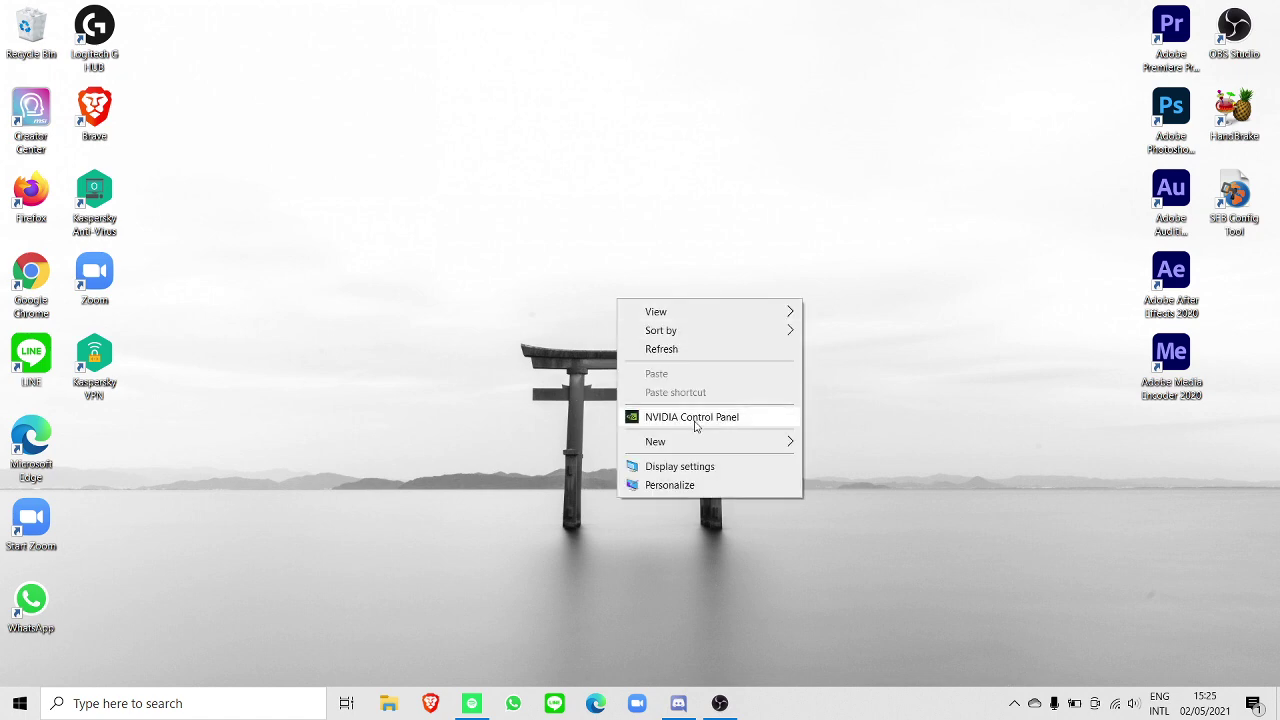
pyautogui.click(695, 420)
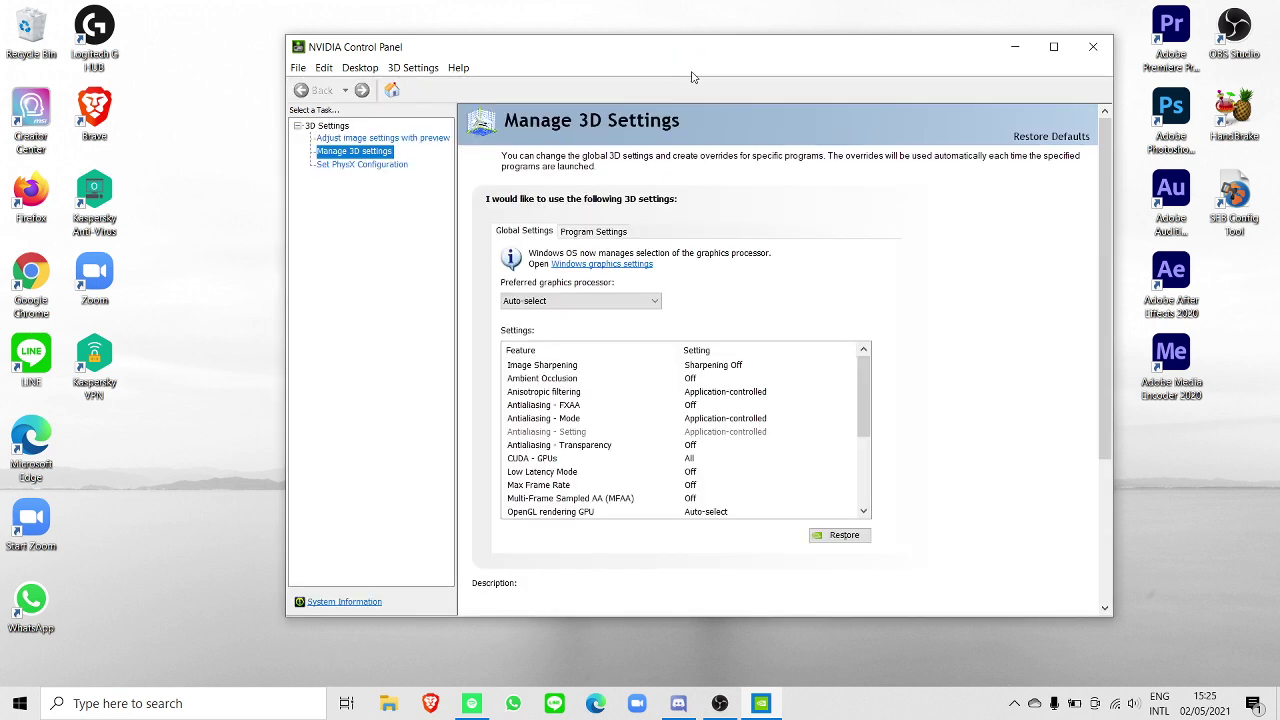
pyautogui.click(606, 233)
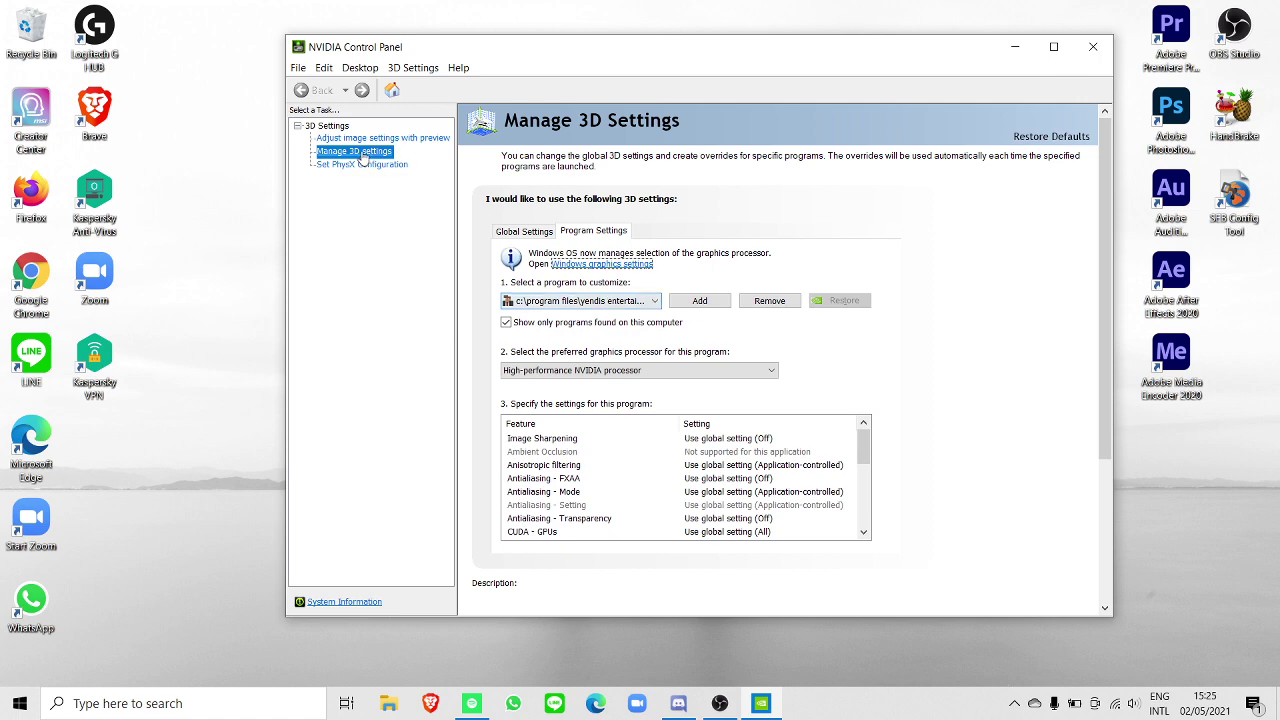
pyautogui.click(653, 301)
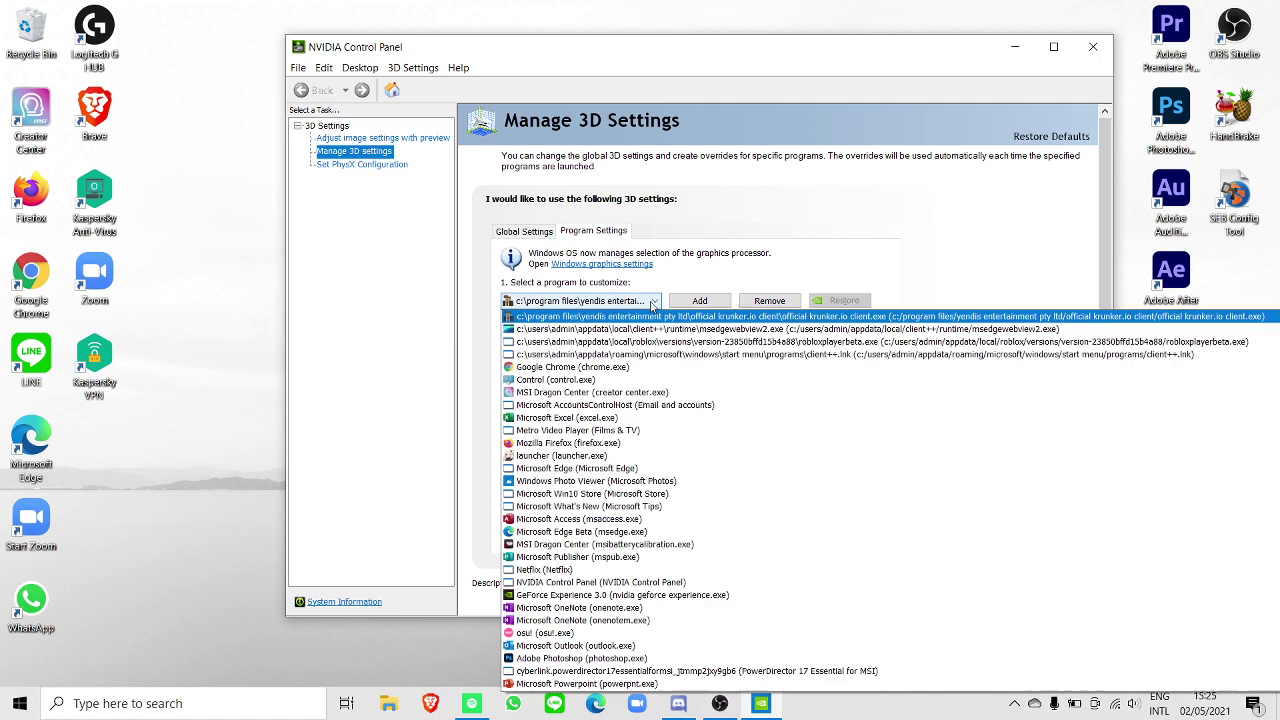
pyautogui.click(650, 316)
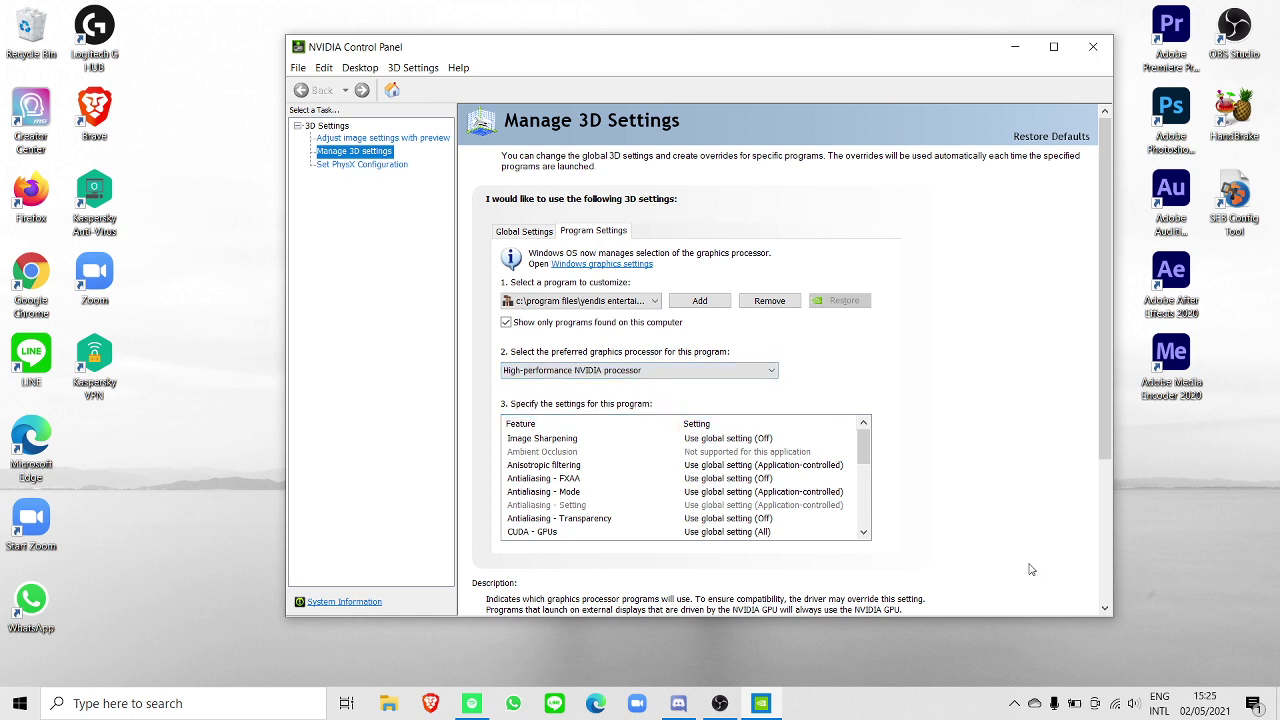
# - Close NVIDIA Control Panel and refresh the desktop
pyautogui.click(1105, 50)
pyautogui.rightClick(523, 180)
pyautogui.click(600, 232)
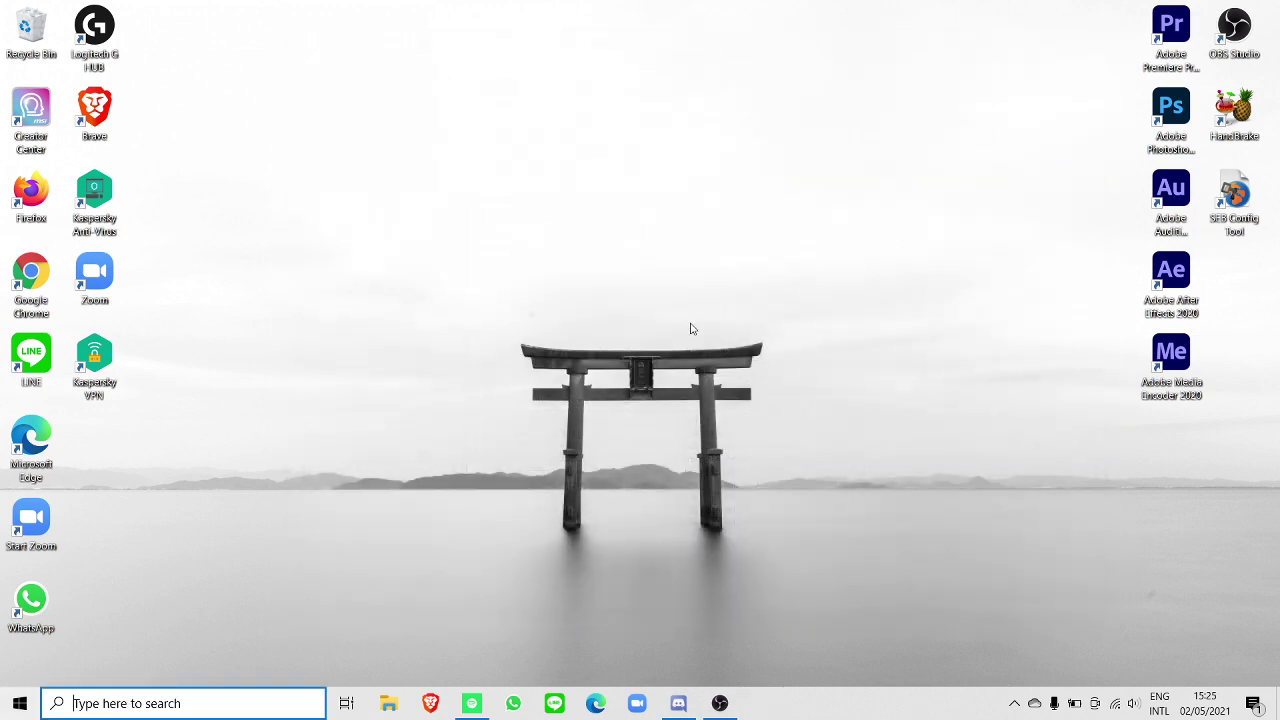
# - Confirm on the Background apps settings page that background apps are off, then close Settings
pyautogui.press('super')
pyautogui.write('back')
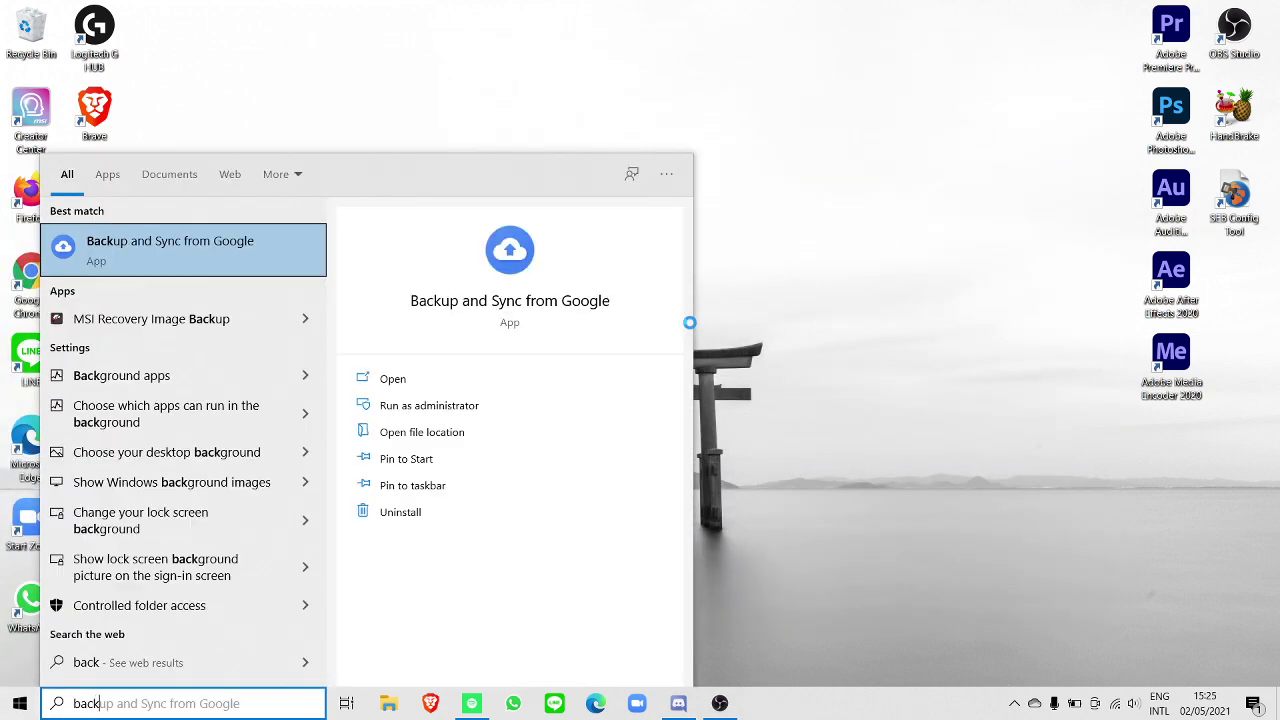
pyautogui.write('ground')
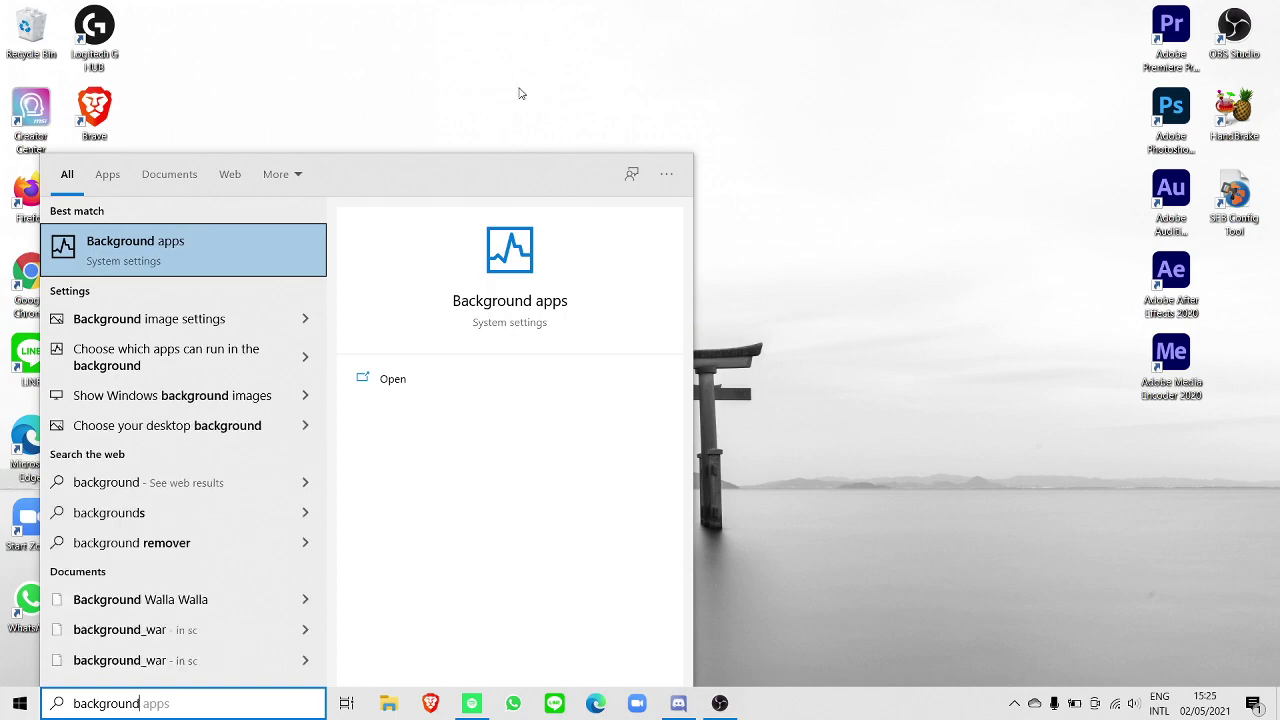
pyautogui.click(155, 250)
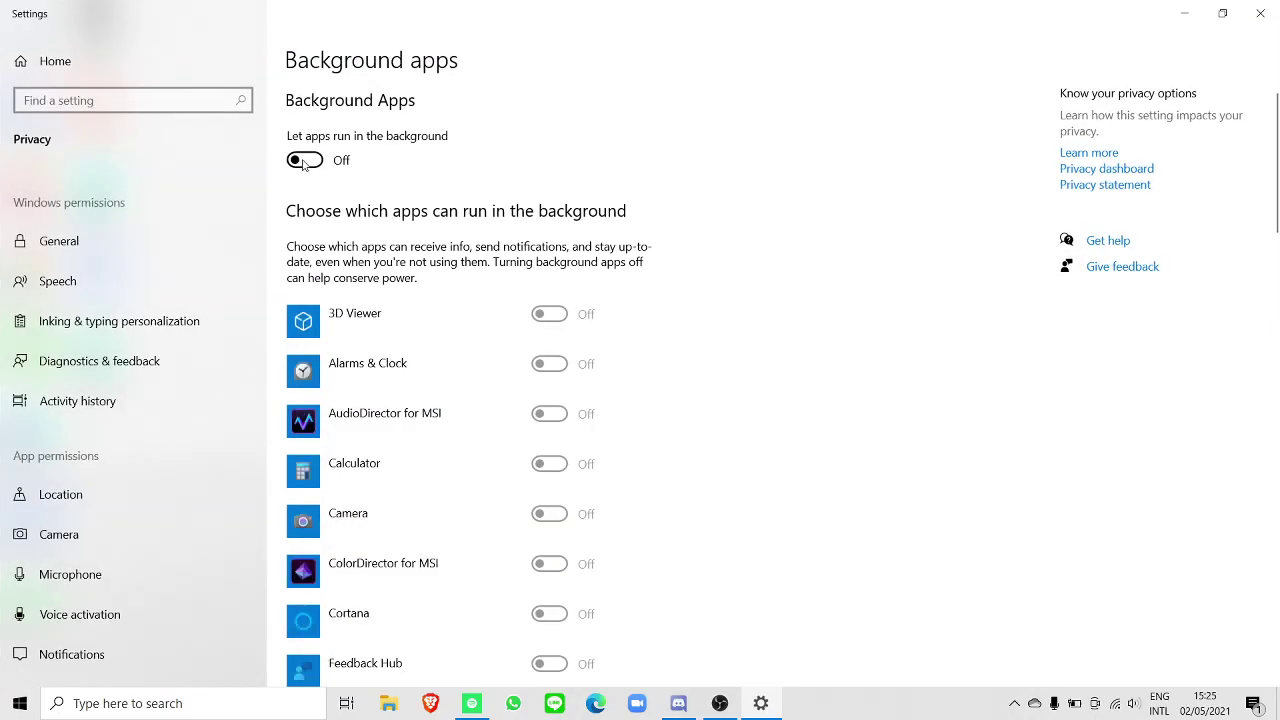
pyautogui.scroll(-5, 508, 306)
pyautogui.scroll(-3, 494, 360)
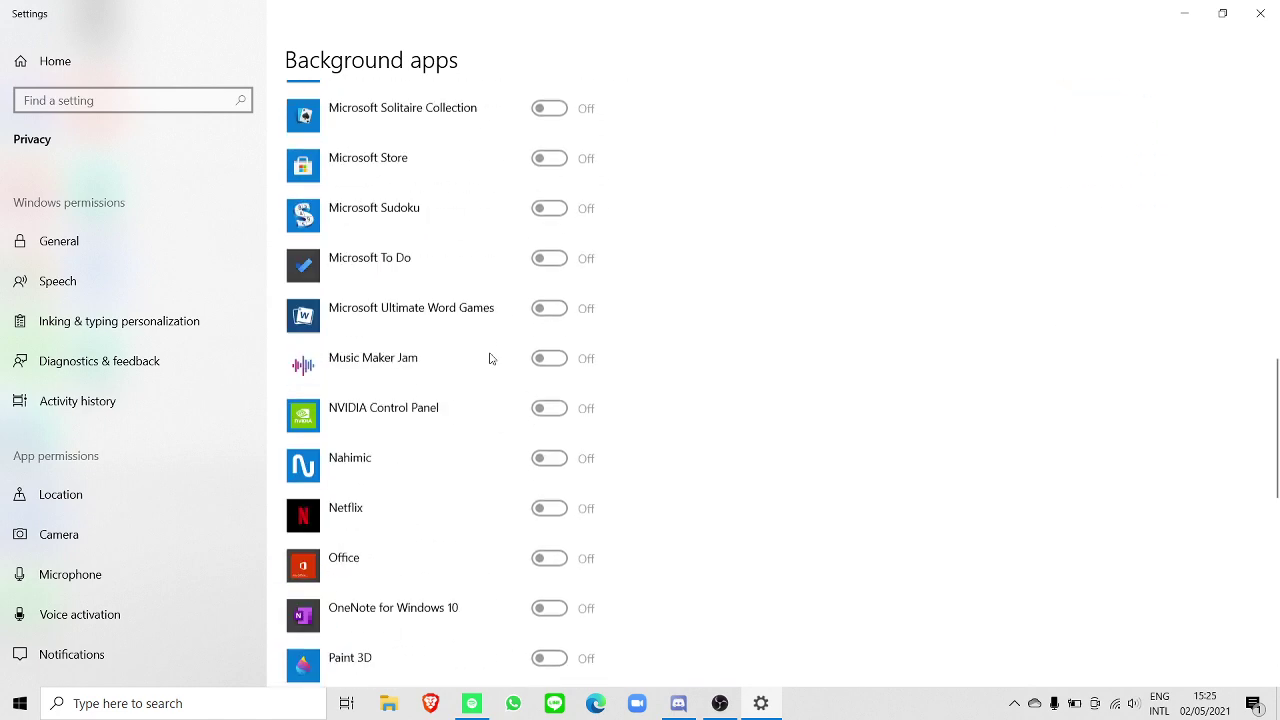
pyautogui.scroll(8, 486, 344)
pyautogui.scroll(2, 486, 344)
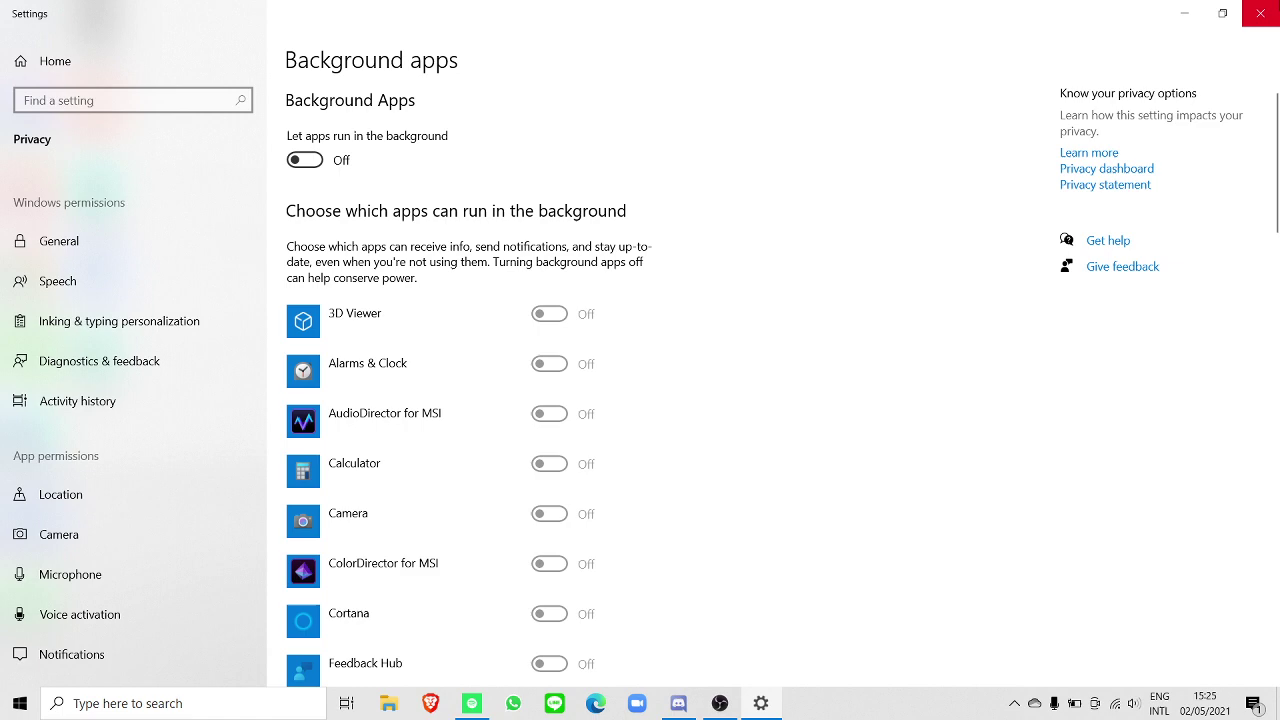
pyautogui.click(1260, 13)
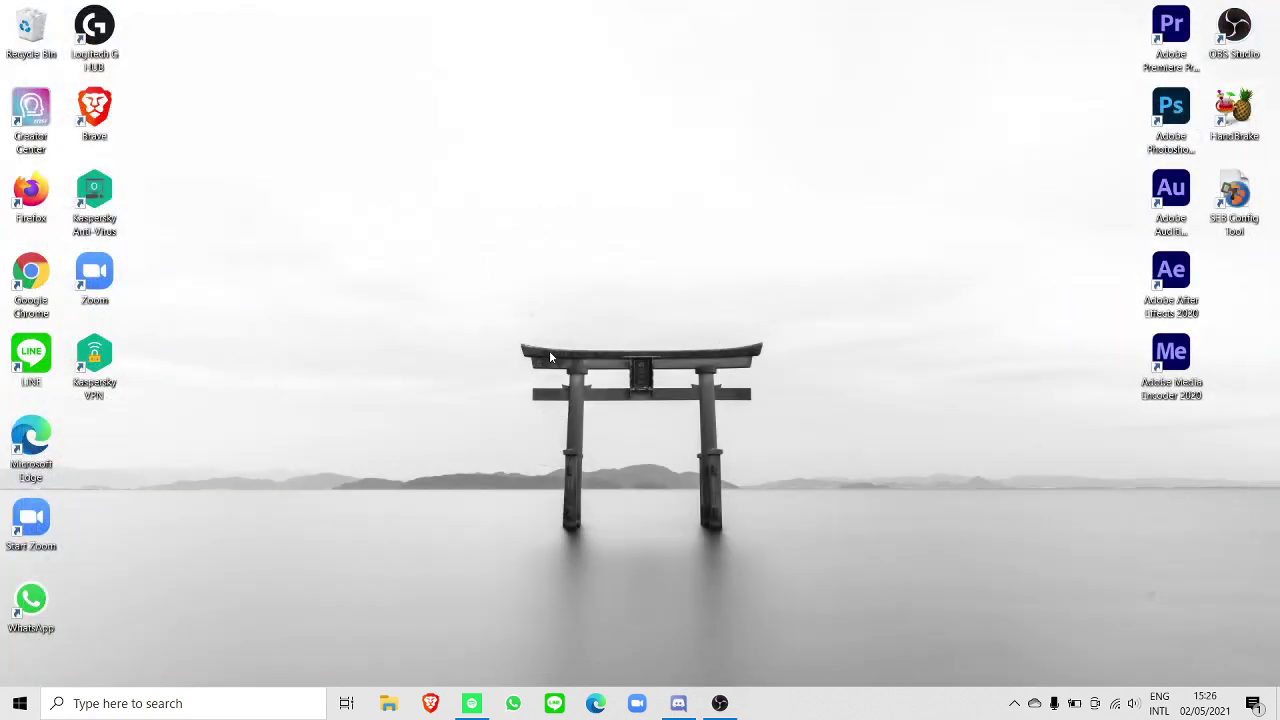
# - Relaunch the Krunker client from Start search with 'cli'
pyautogui.press('super')
pyautogui.write('cli')
pyautogui.press('Return')
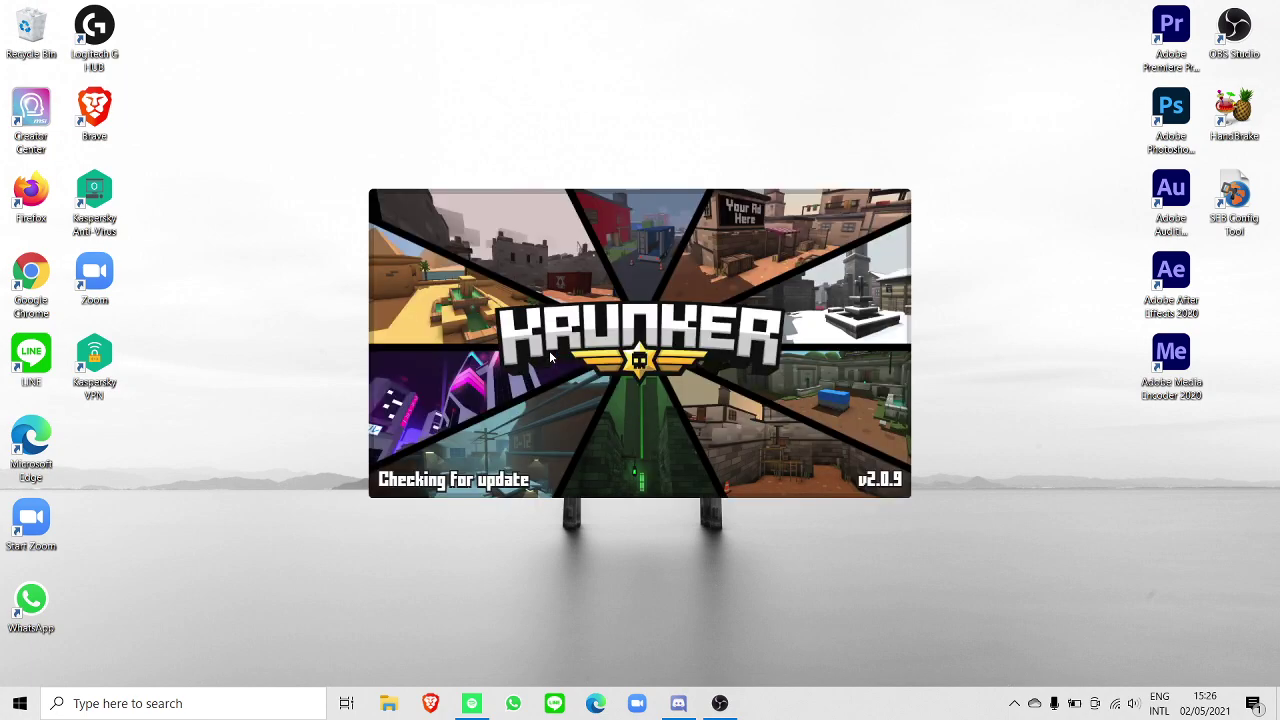
pyautogui.click(719, 703)
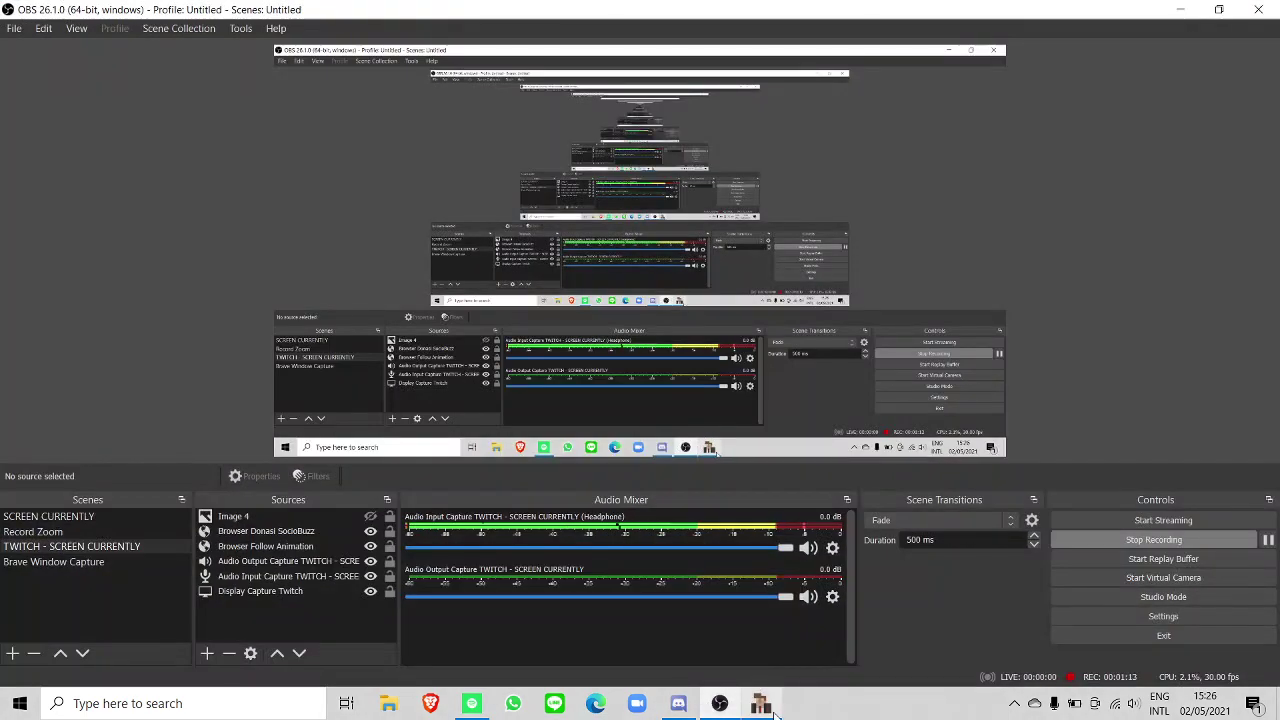
pyautogui.click(773, 710)
# - Open Task Manager from Start search with 'task'
pyautogui.press('super')
pyautogui.write('task')
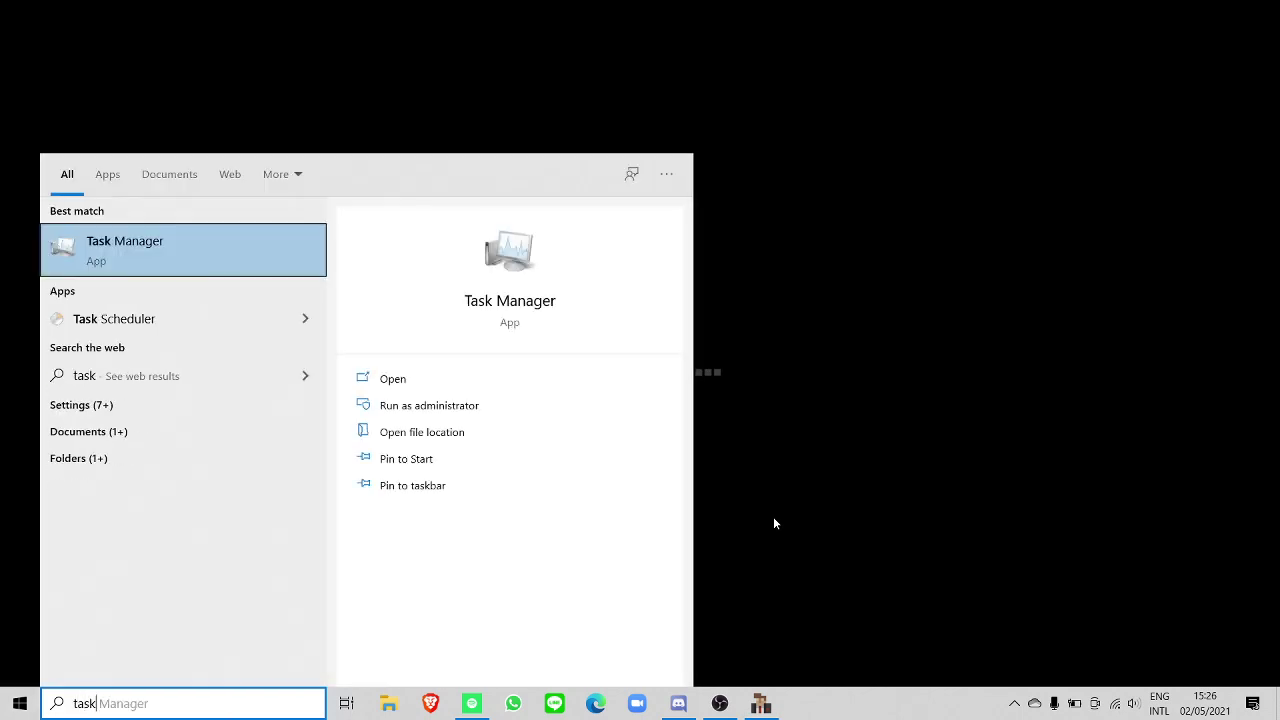
pyautogui.press('Return')
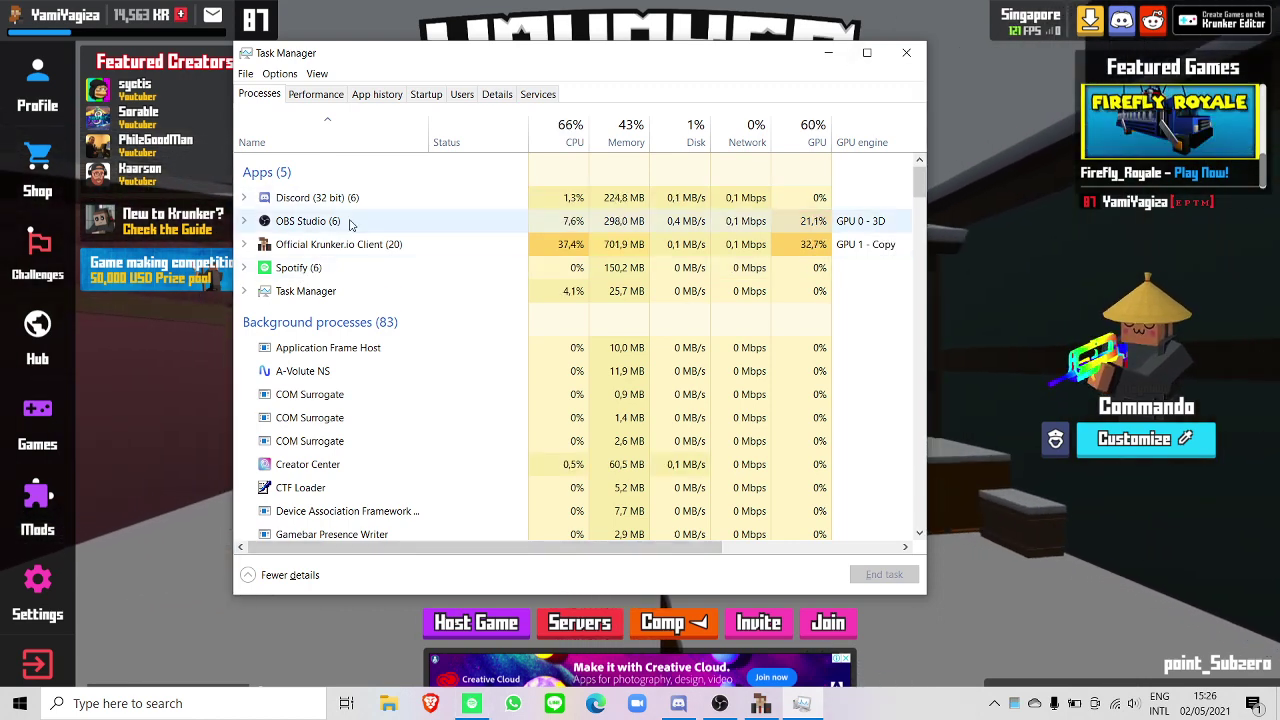
# - Quit Discord completely, including its hidden background tray icon
pyautogui.rightClick(685, 703)
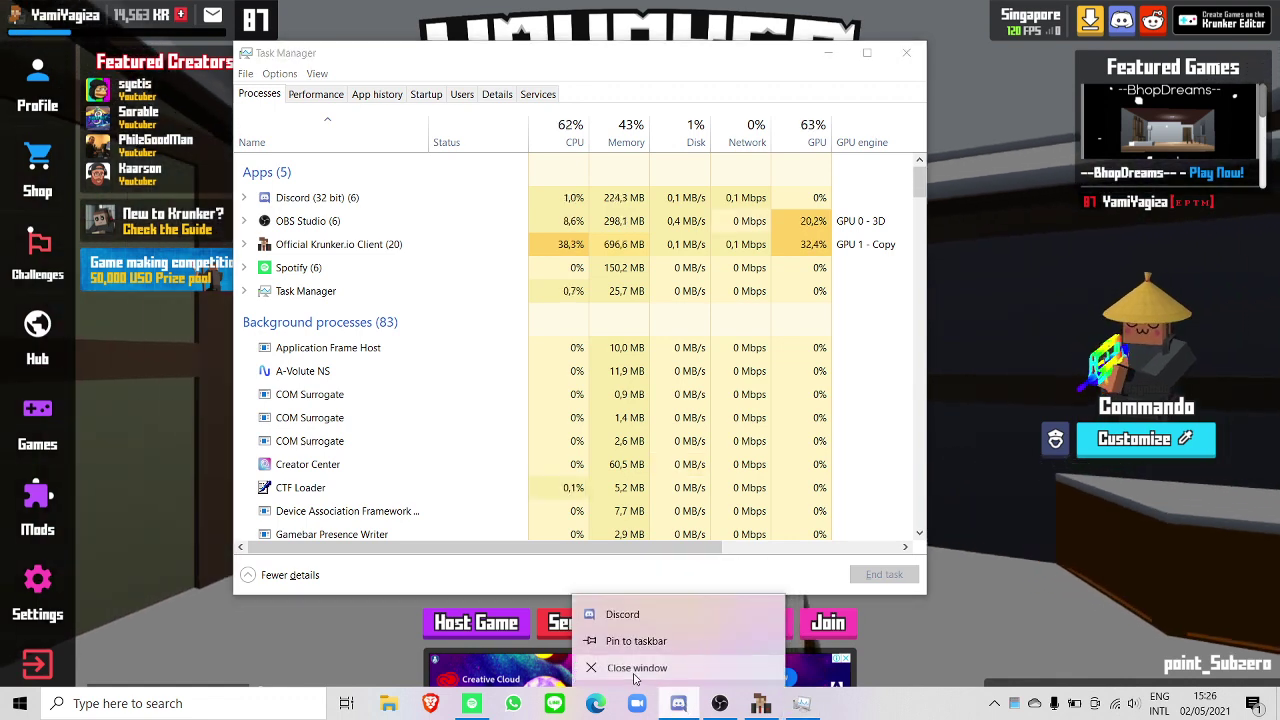
pyautogui.click(640, 668)
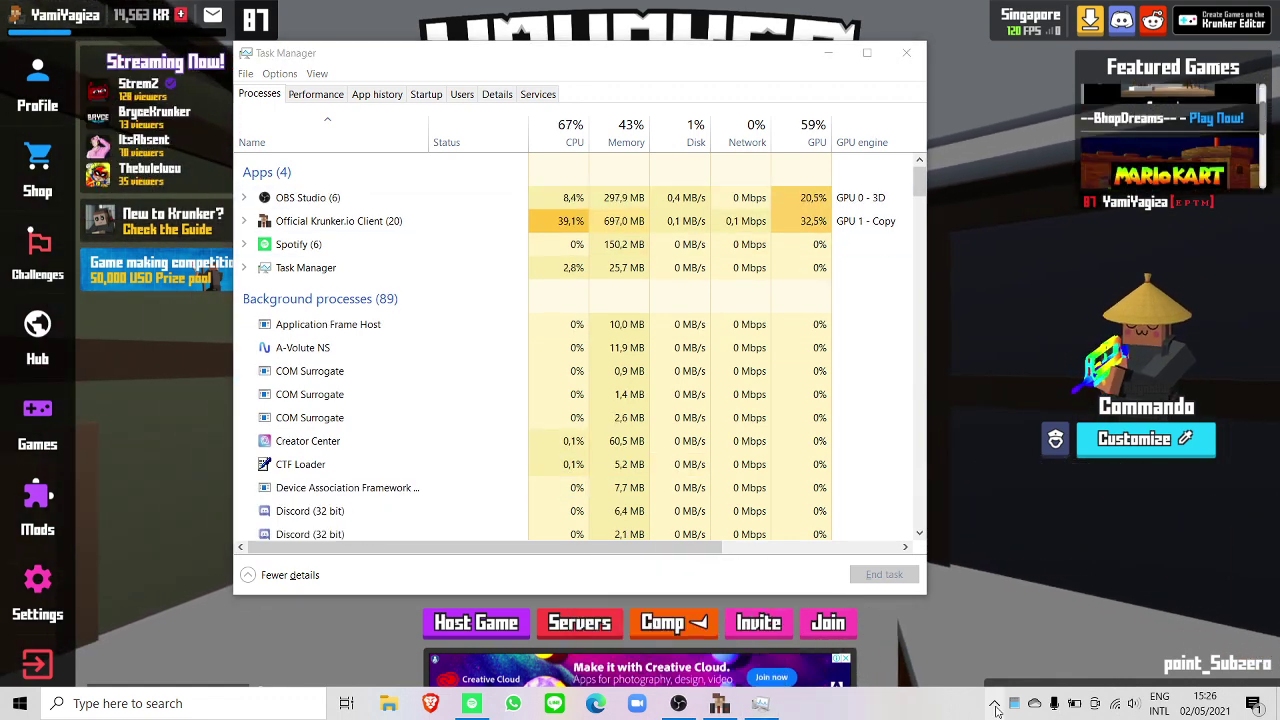
pyautogui.click(995, 704)
pyautogui.rightClick(1031, 670)
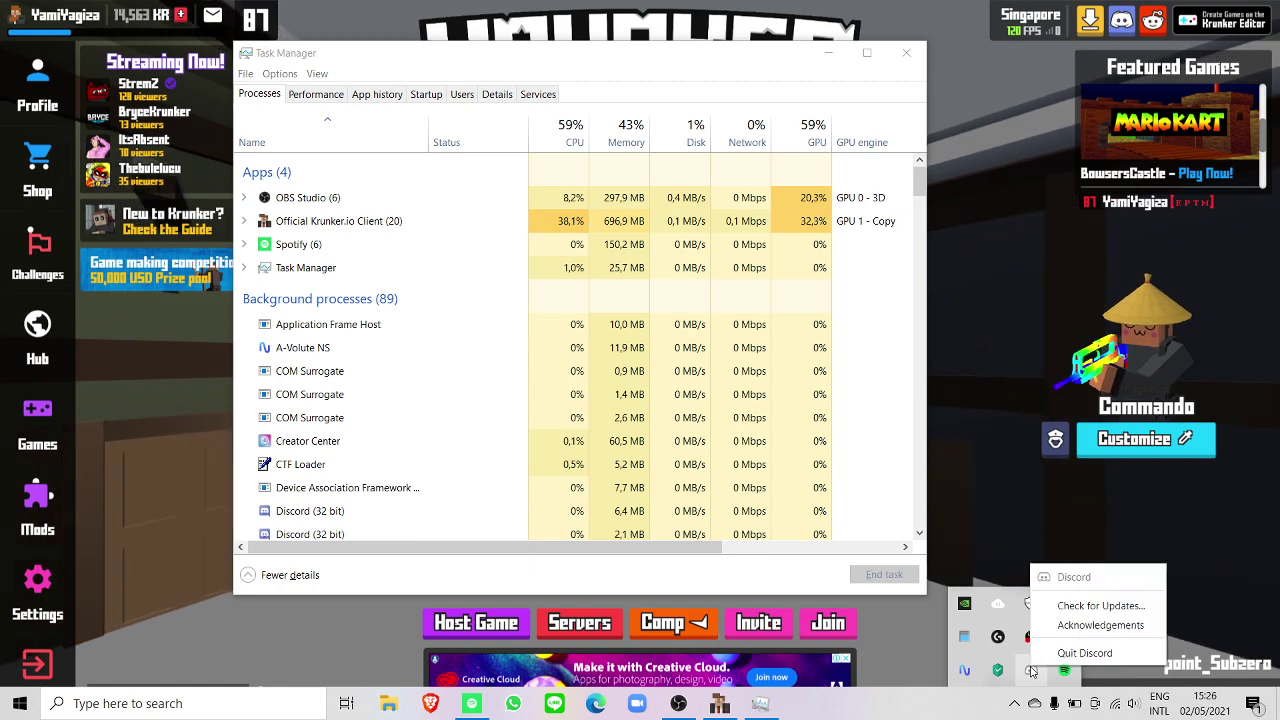
pyautogui.click(1088, 655)
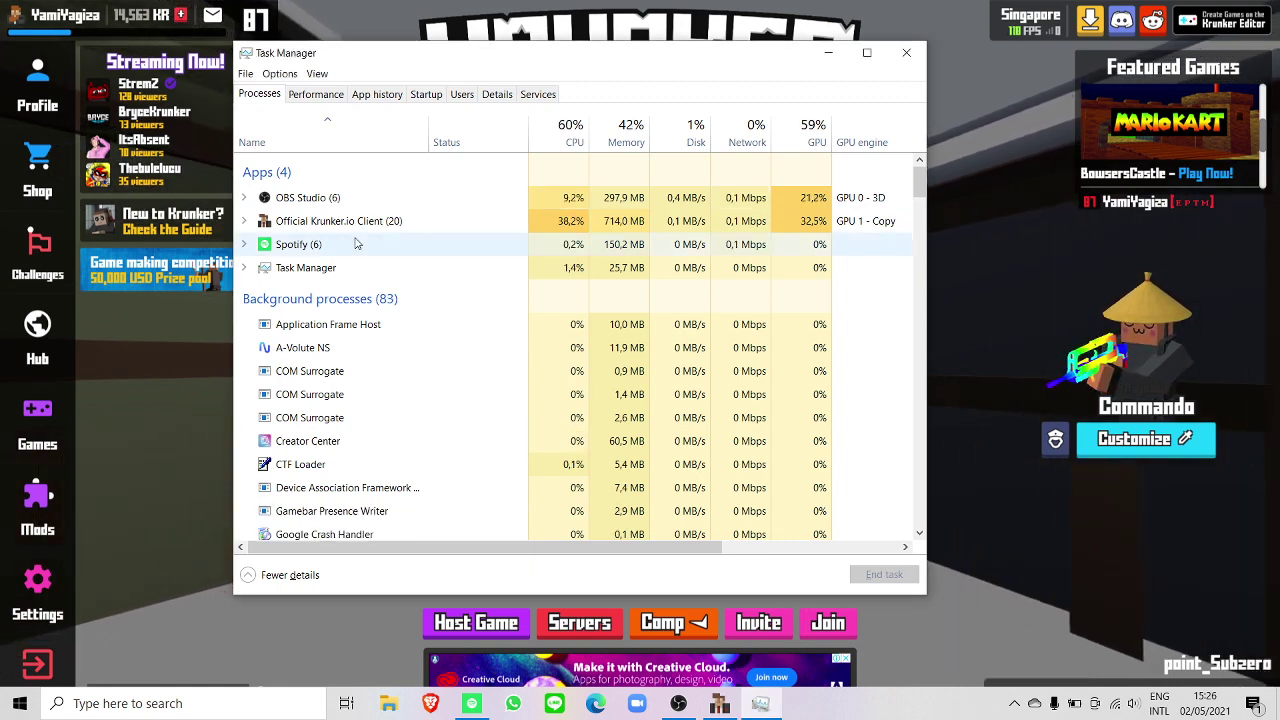
# - Close Spotify, scroll Task Manager's columns to check Krunker's GPU engine, then return to the game
pyautogui.rightClick(471, 703)
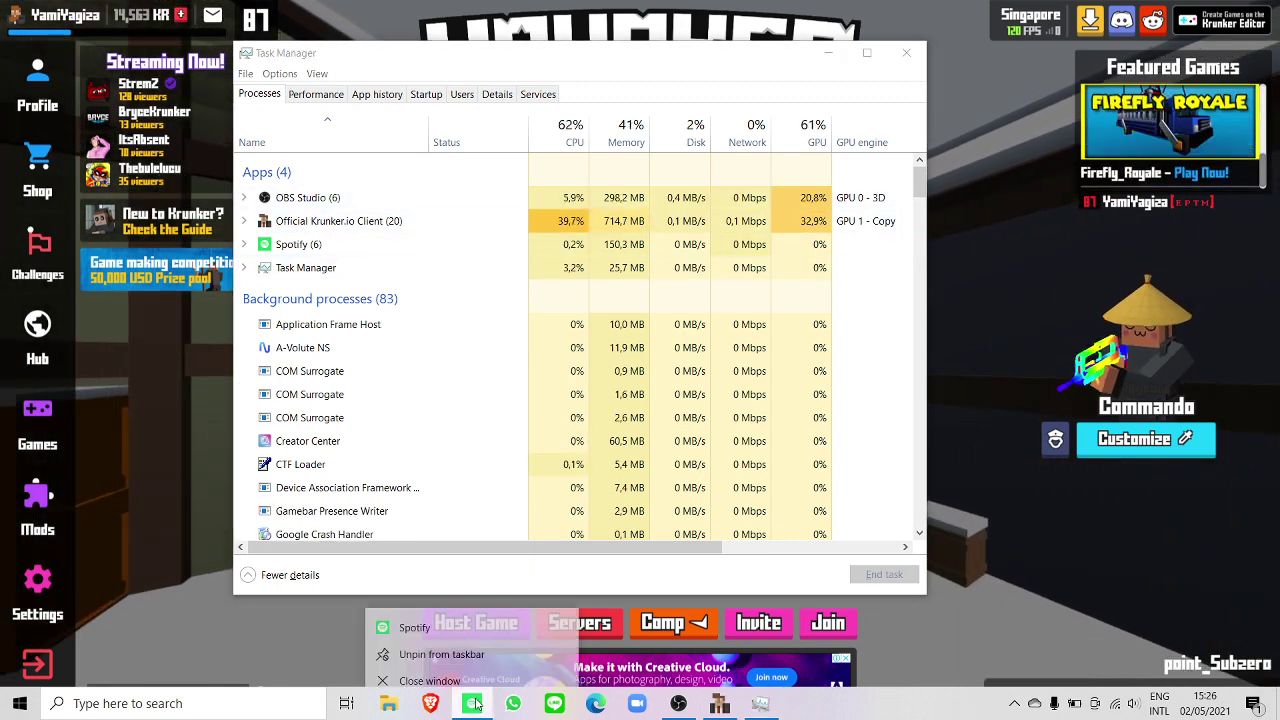
pyautogui.click(487, 667)
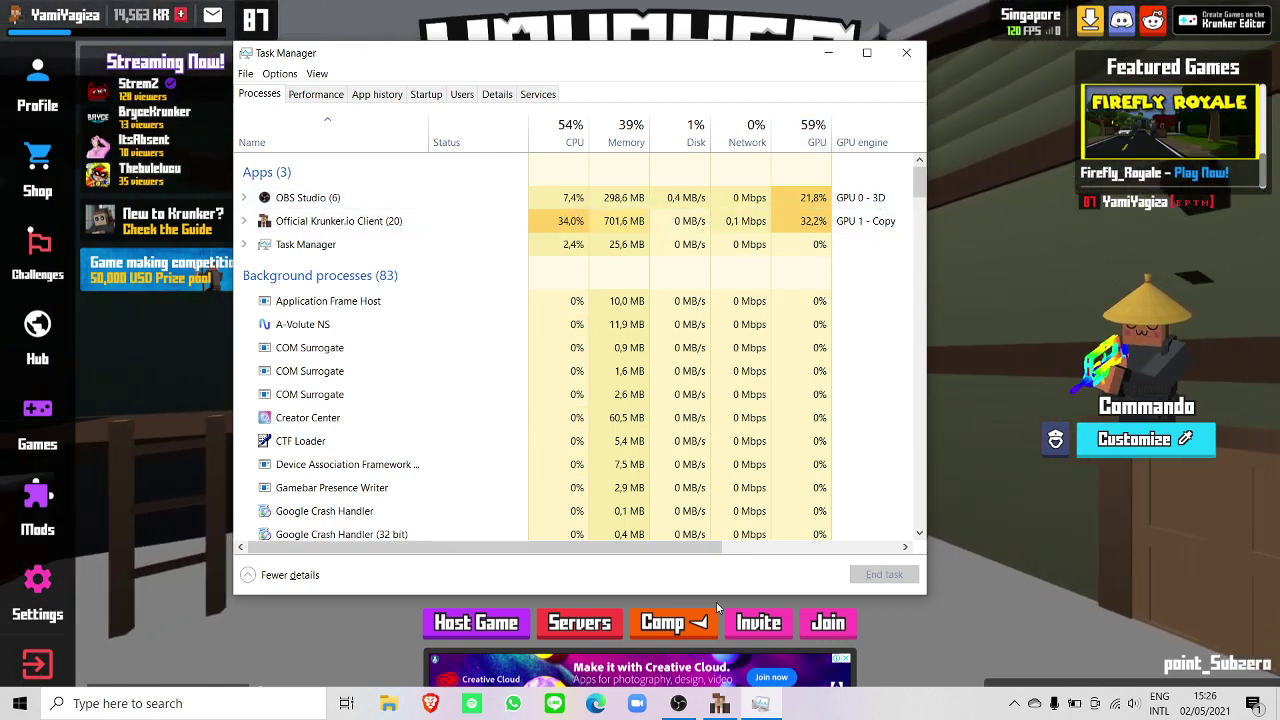
pyautogui.moveTo(700, 547)
pyautogui.mouseDown()
pyautogui.moveTo(845, 553)
pyautogui.moveTo(560, 550)
pyautogui.mouseUp()
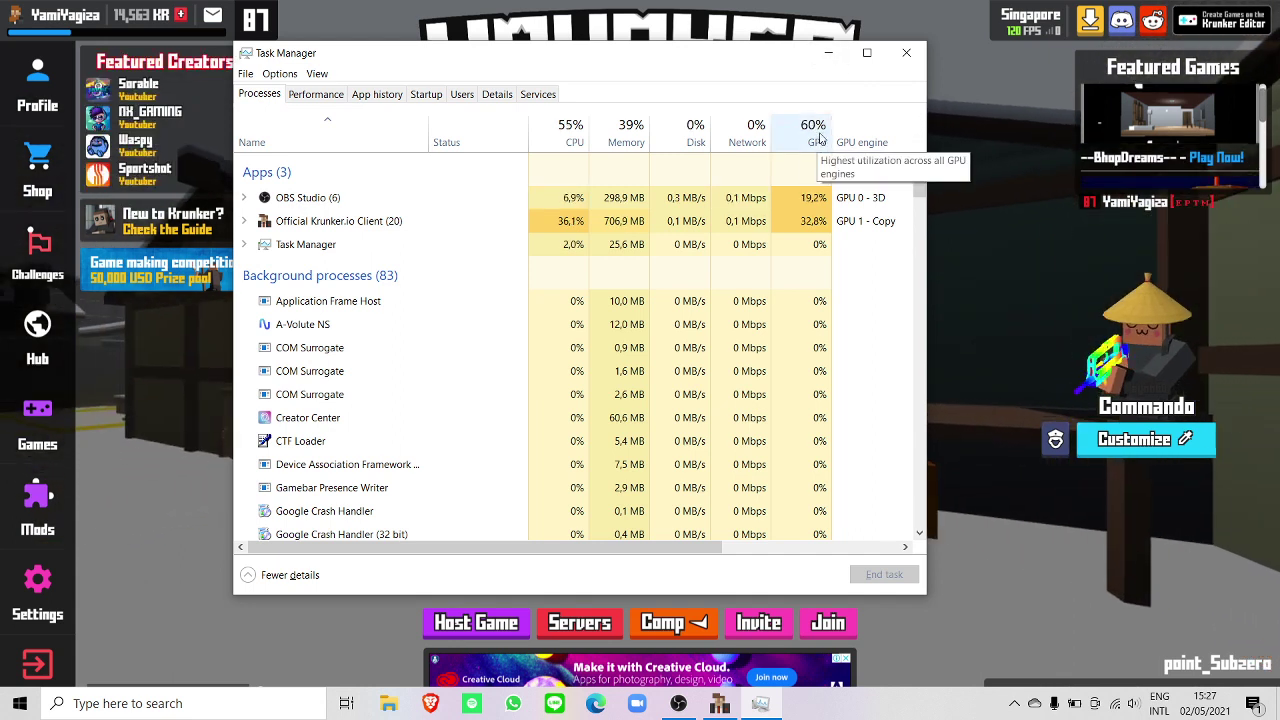
pyautogui.click(995, 262)
# - Play the Subzero match: move, swap weapons, shoot and reload while watching FPS near 120
pyautogui.click(820, 387)
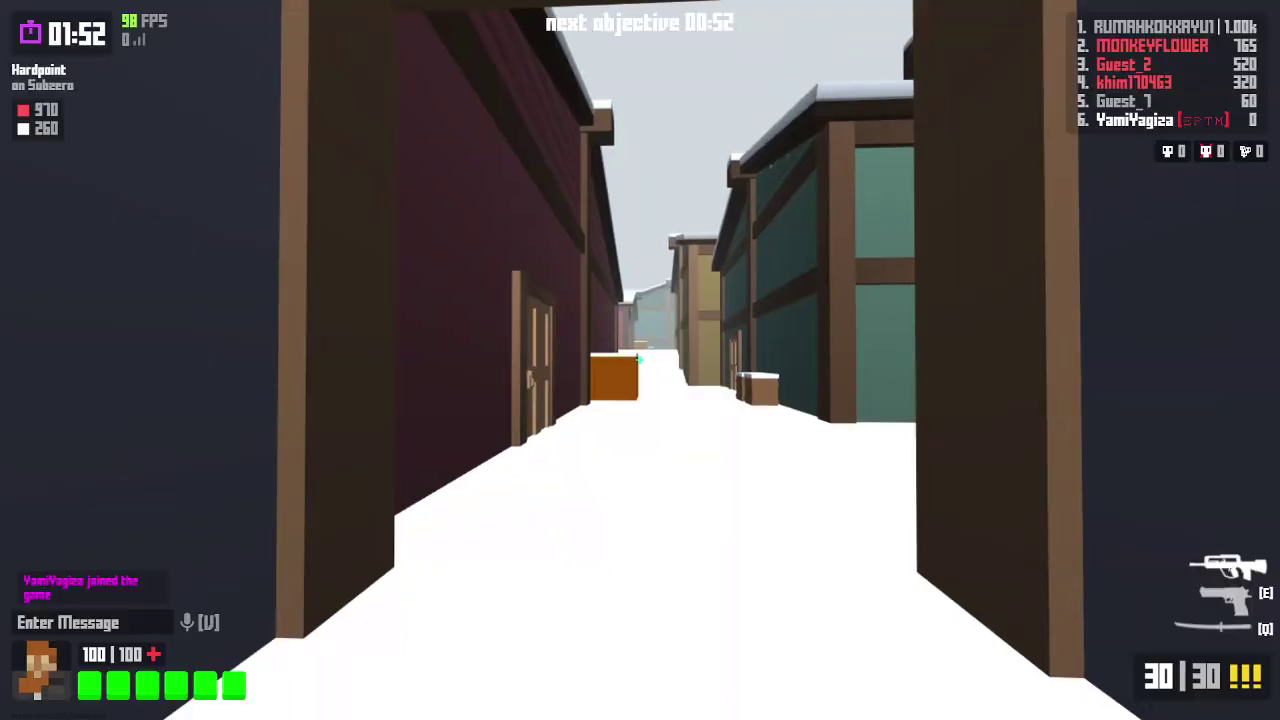
pyautogui.press('w')
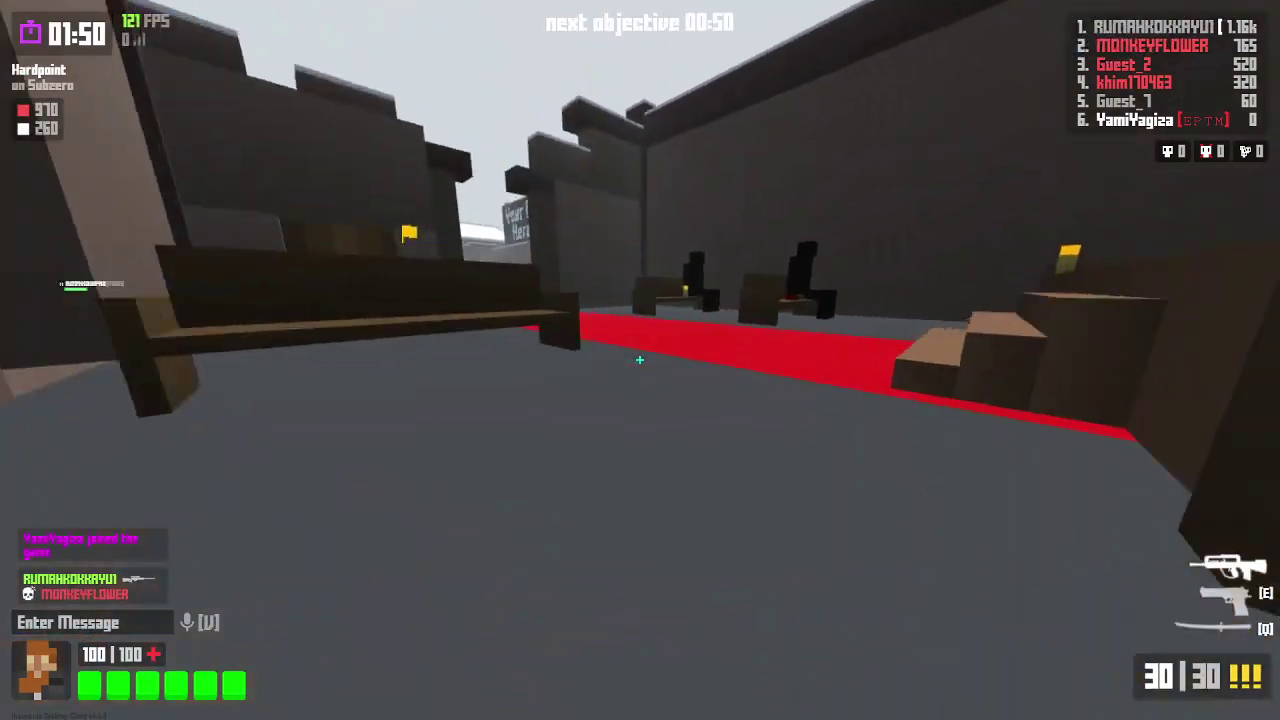
pyautogui.press('q')
pyautogui.press('w')
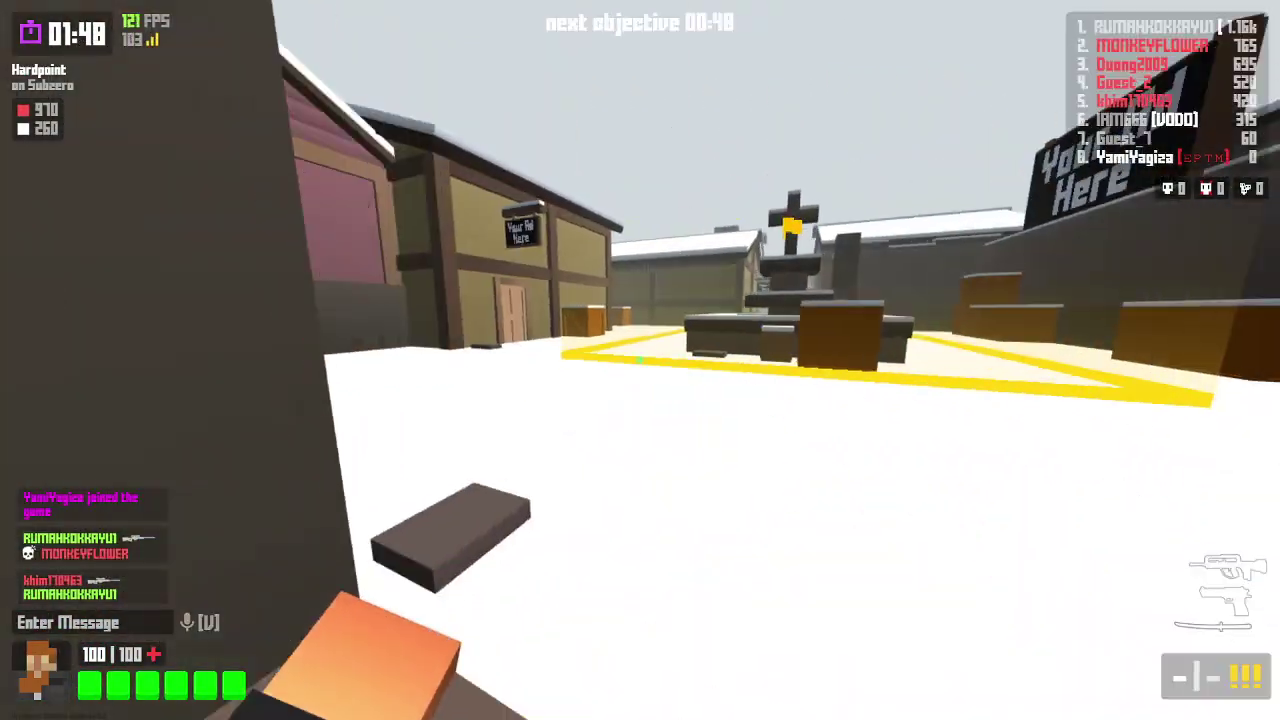
pyautogui.press('q')
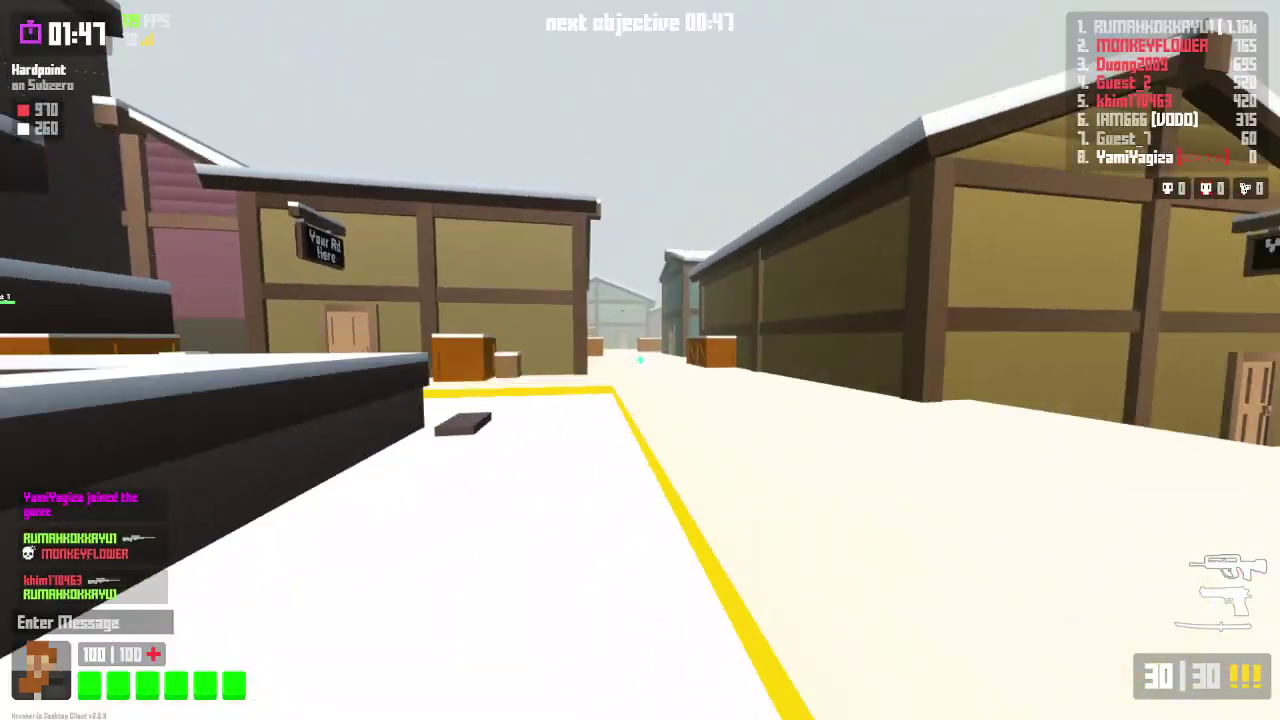
pyautogui.press('w')
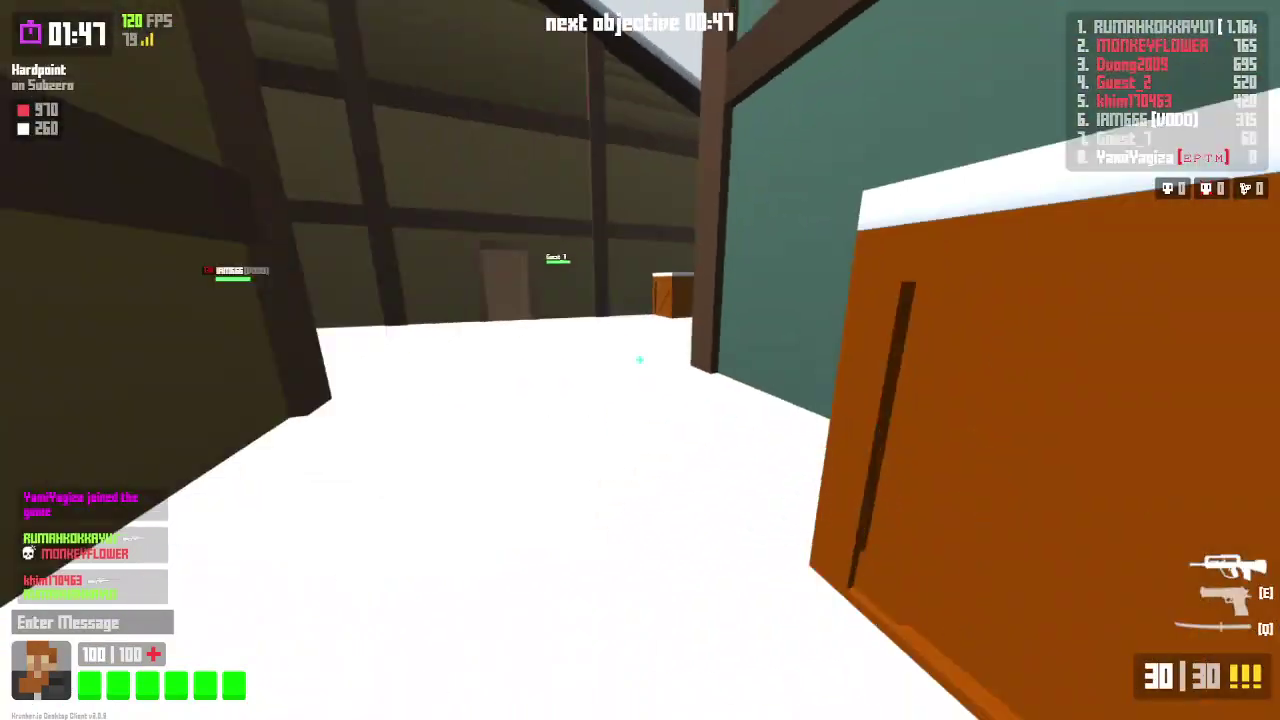
pyautogui.click(640, 360)
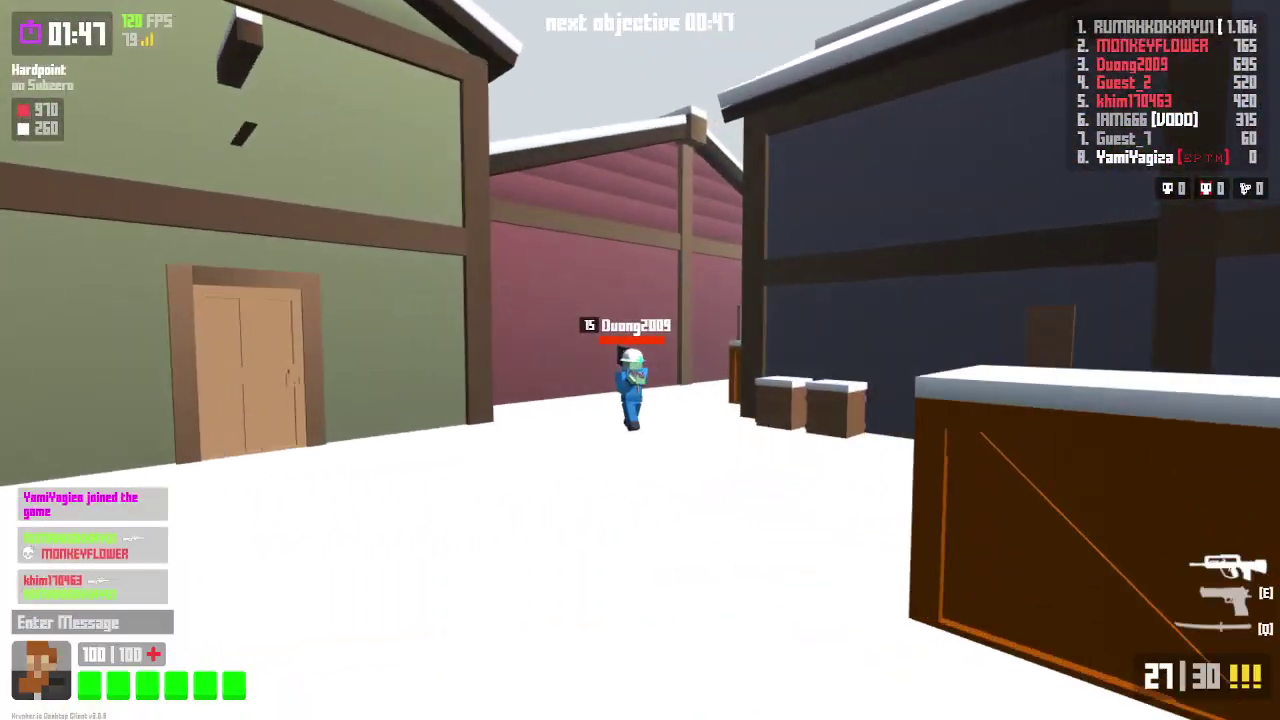
pyautogui.press('r')
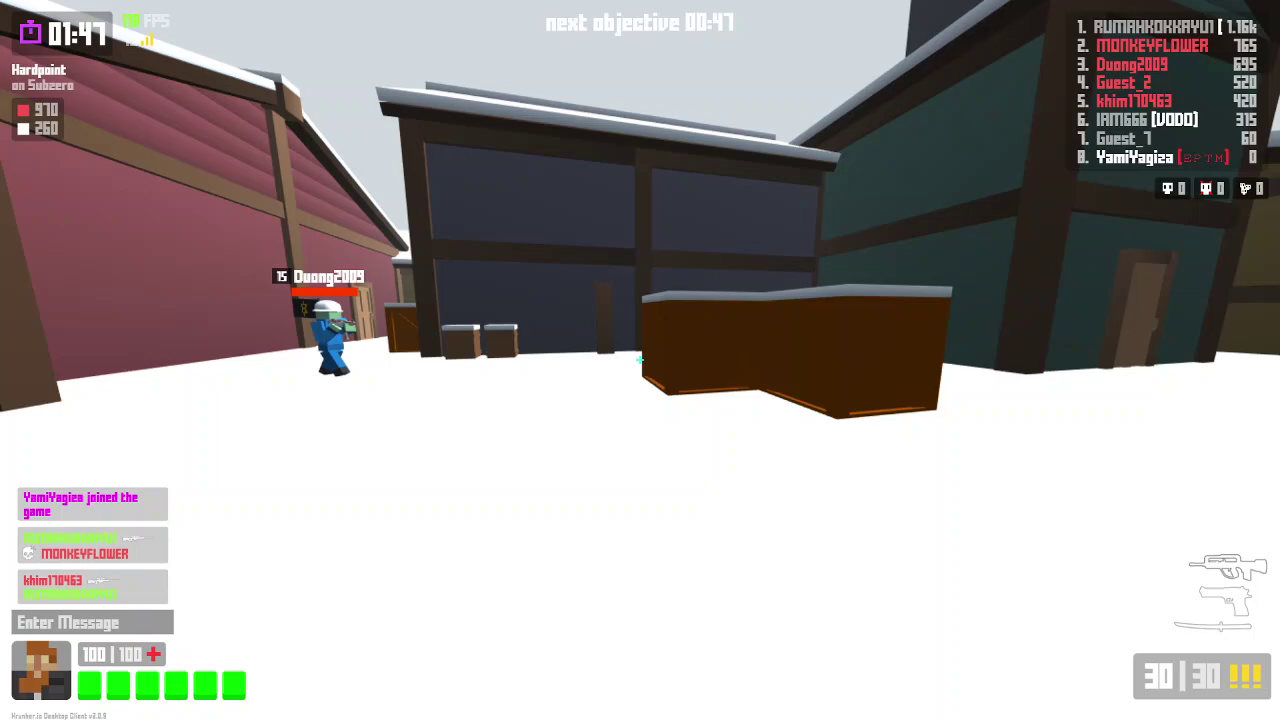
# - Pause the game, resume briefly with the knife, then bring up the Start menu
pyautogui.press('Escape')
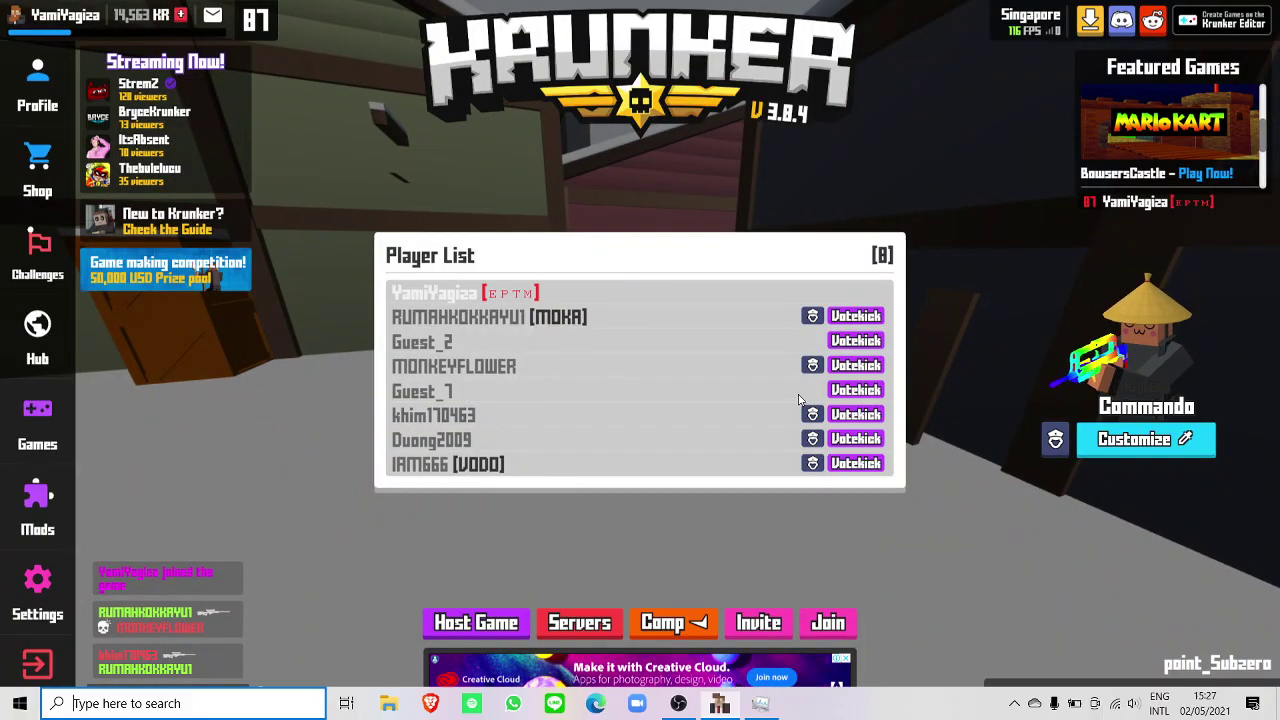
pyautogui.press('super')
pyautogui.click(776, 490)
pyautogui.click(806, 530)
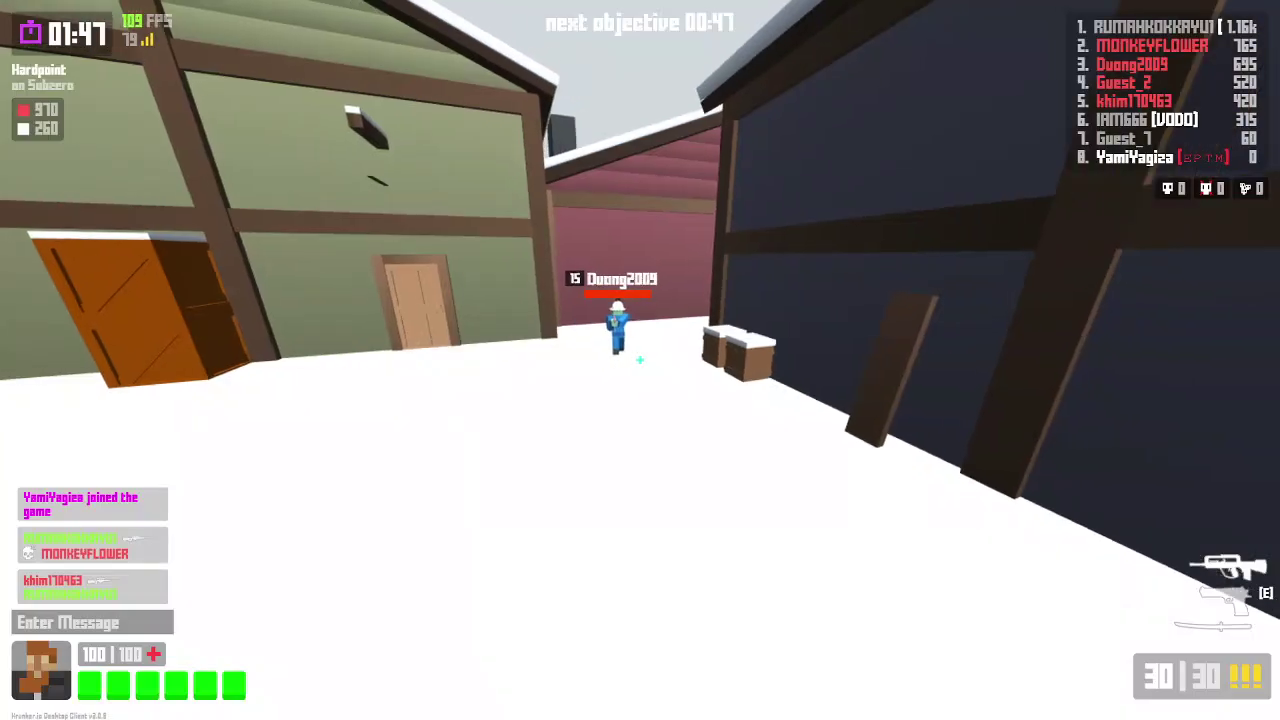
pyautogui.press('2')
pyautogui.press('super')
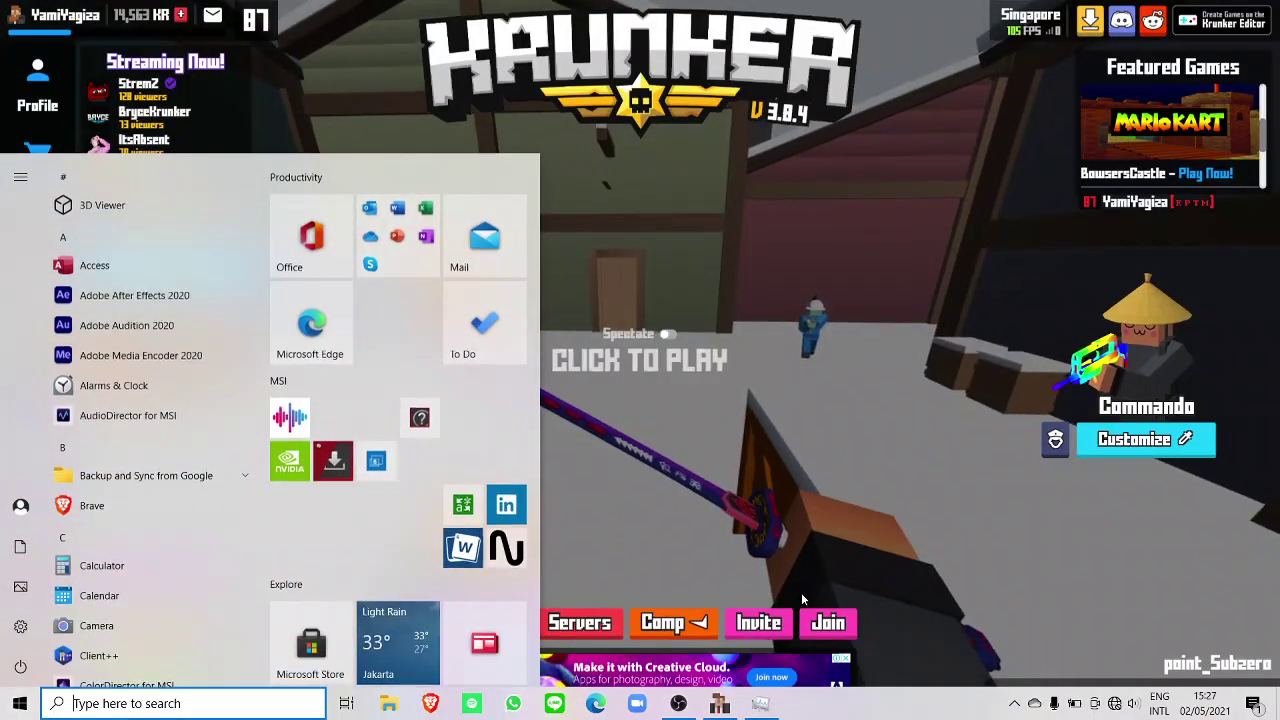
# - Close the Krunker client from its taskbar icon and minimize Task Manager to show OBS
pyautogui.click(765, 705)
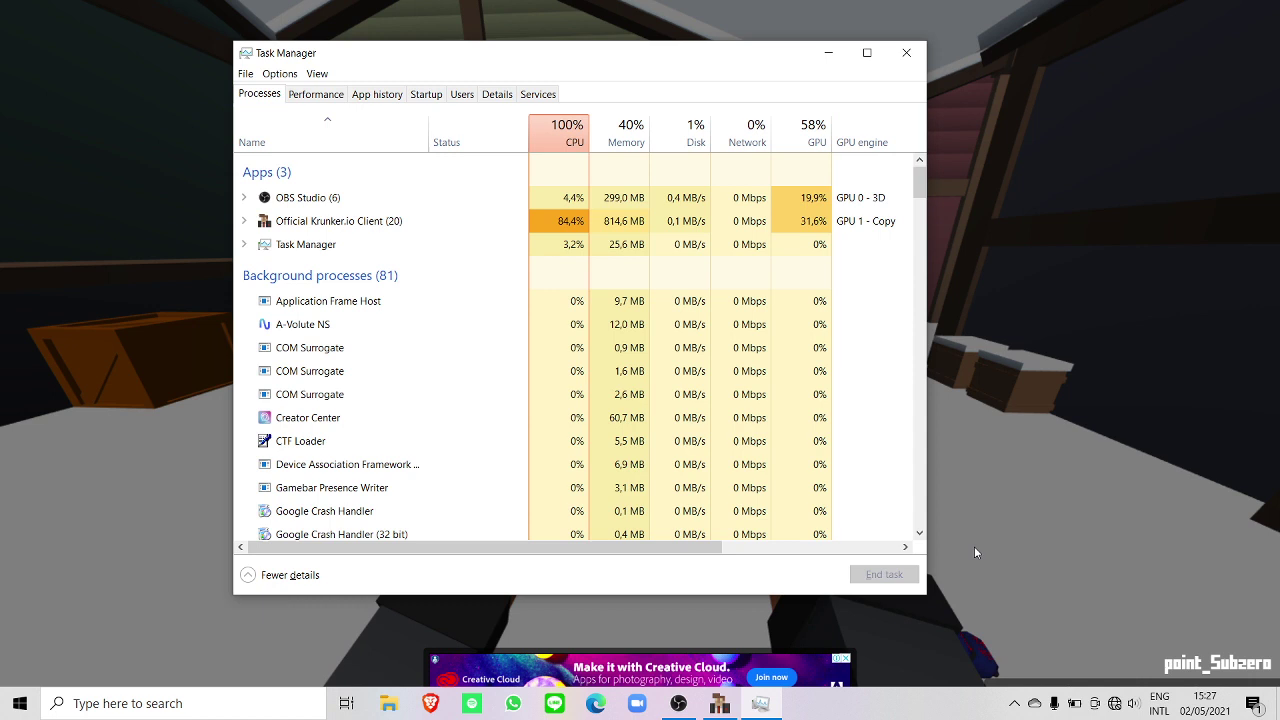
pyautogui.click(1116, 706)
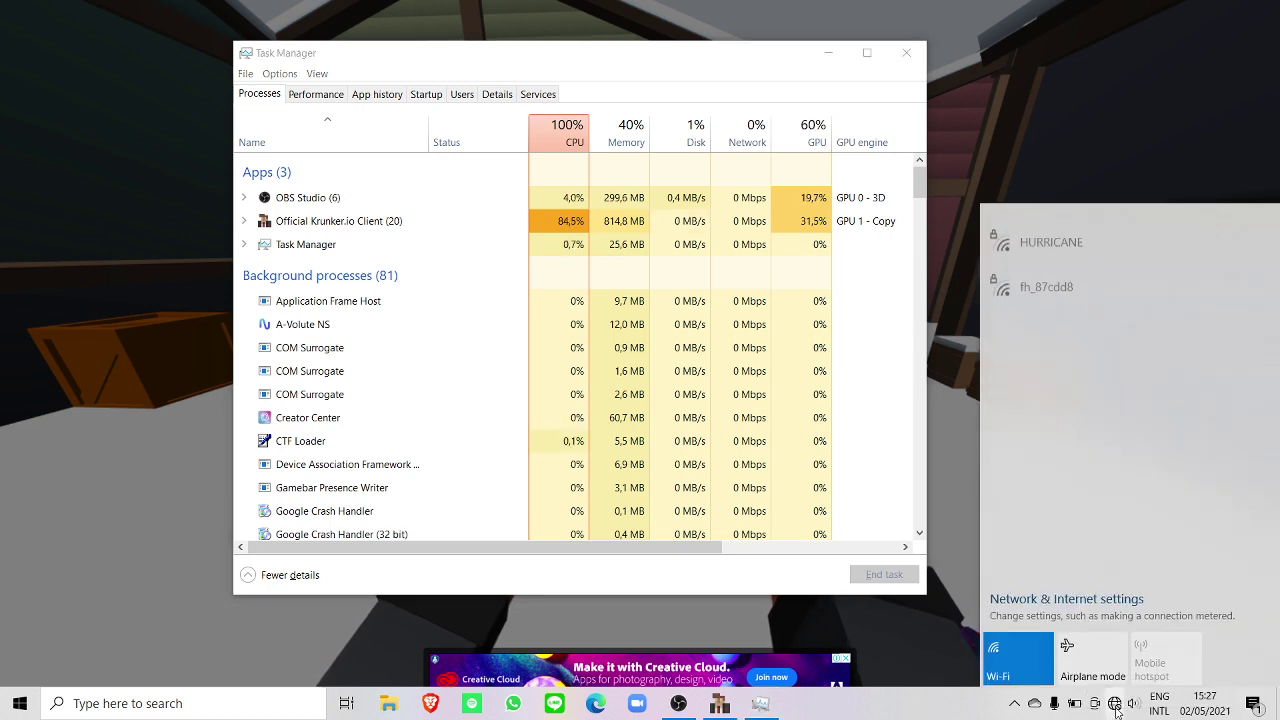
pyautogui.rightClick(738, 710)
pyautogui.click(680, 666)
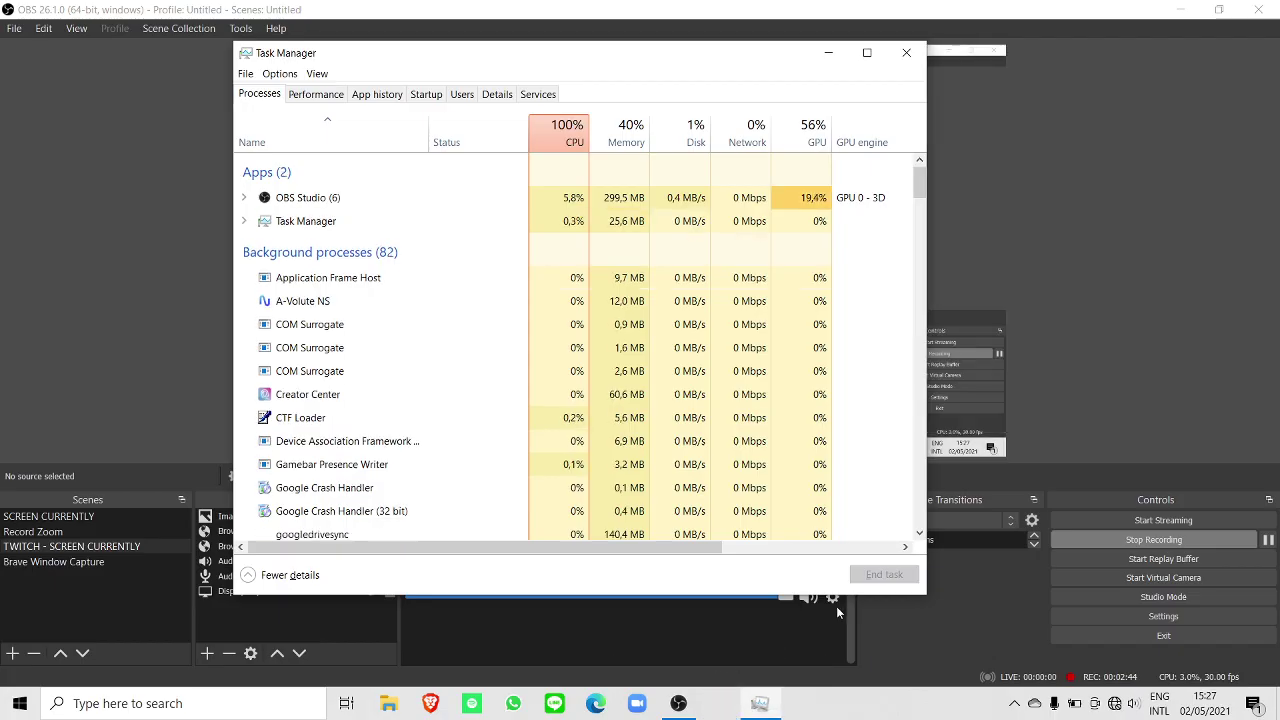
pyautogui.click(826, 57)
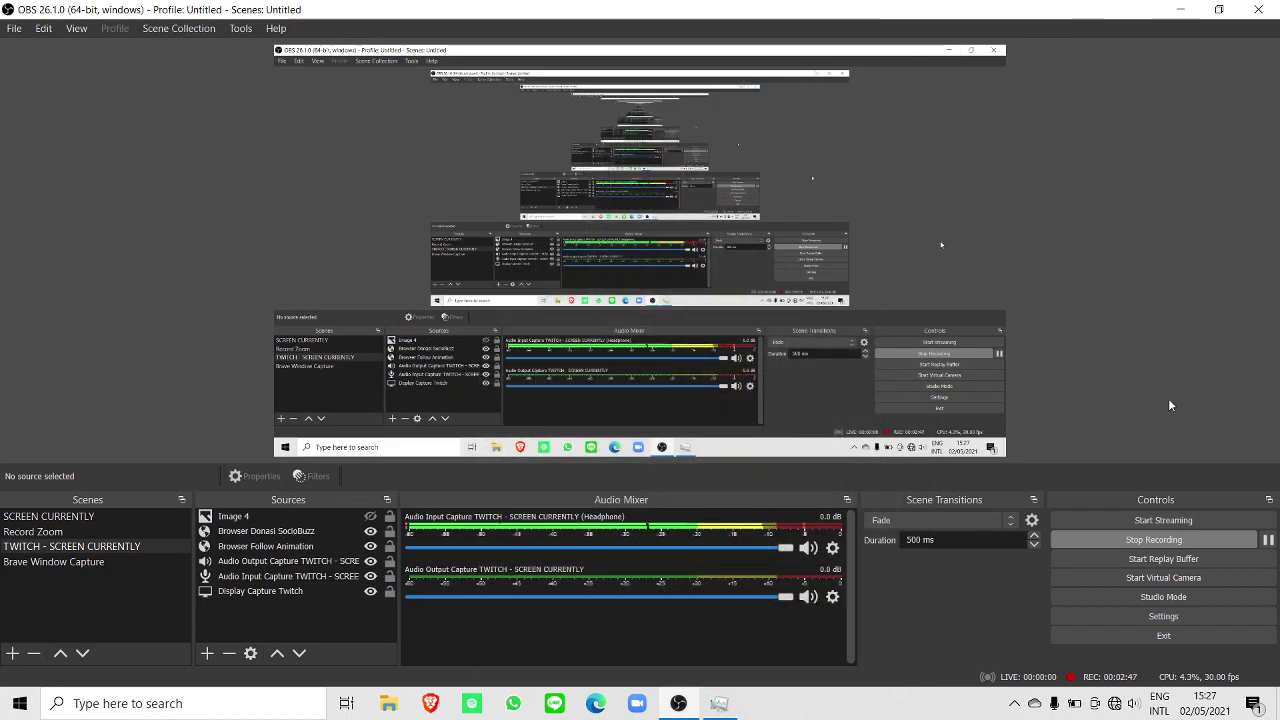
# - Reopen NVIDIA Control Panel on Krunker's Program Settings and scroll to view Max Frame Rate 120 FPS
pyautogui.click(1197, 7)
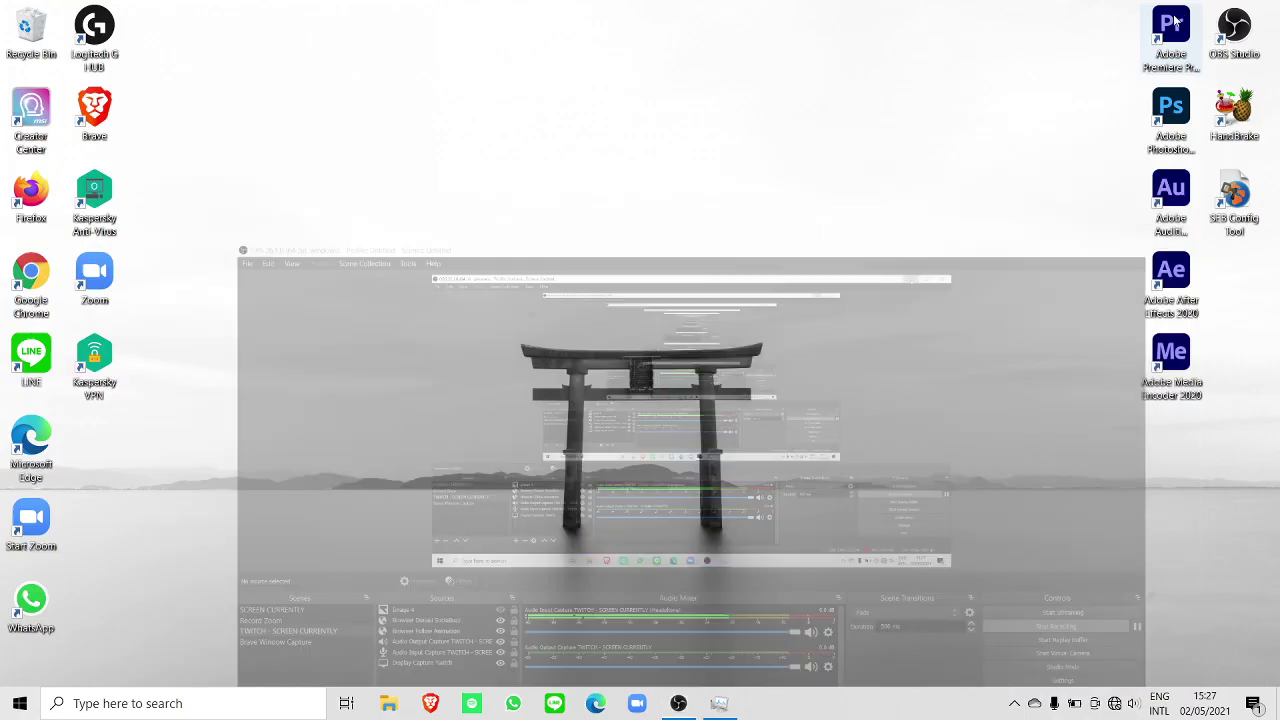
pyautogui.rightClick(582, 200)
pyautogui.click(682, 319)
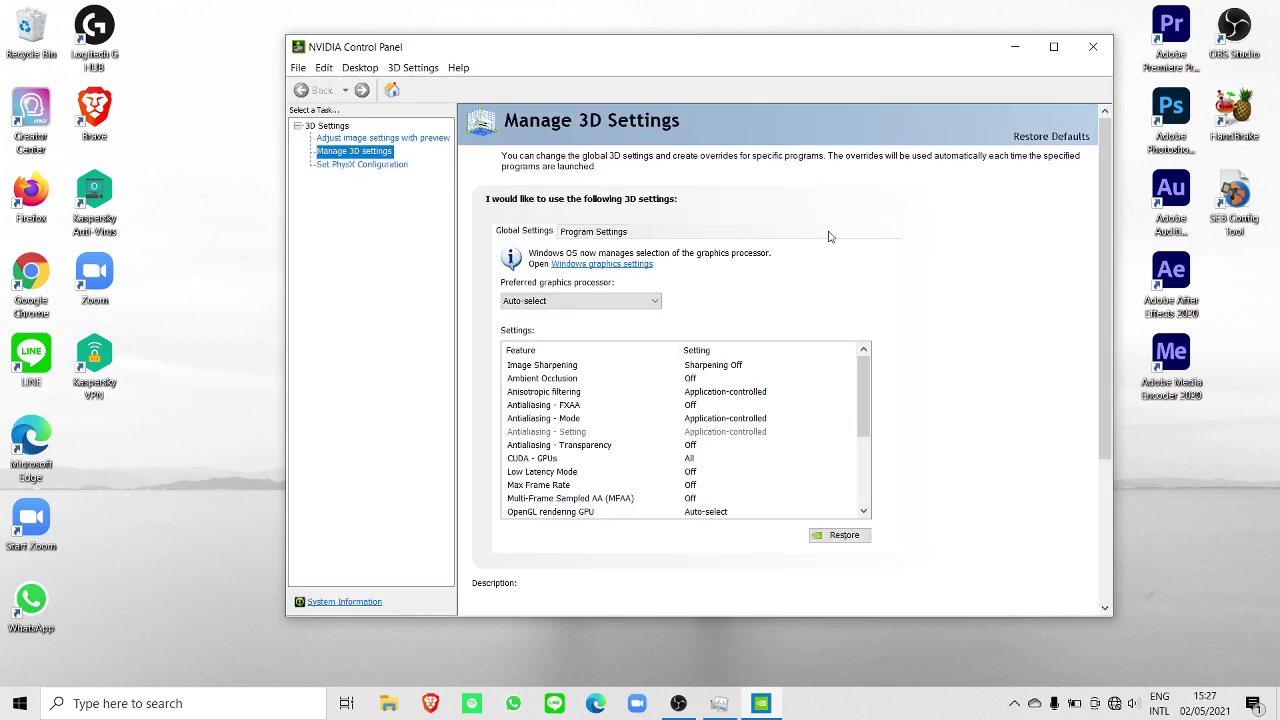
pyautogui.click(620, 231)
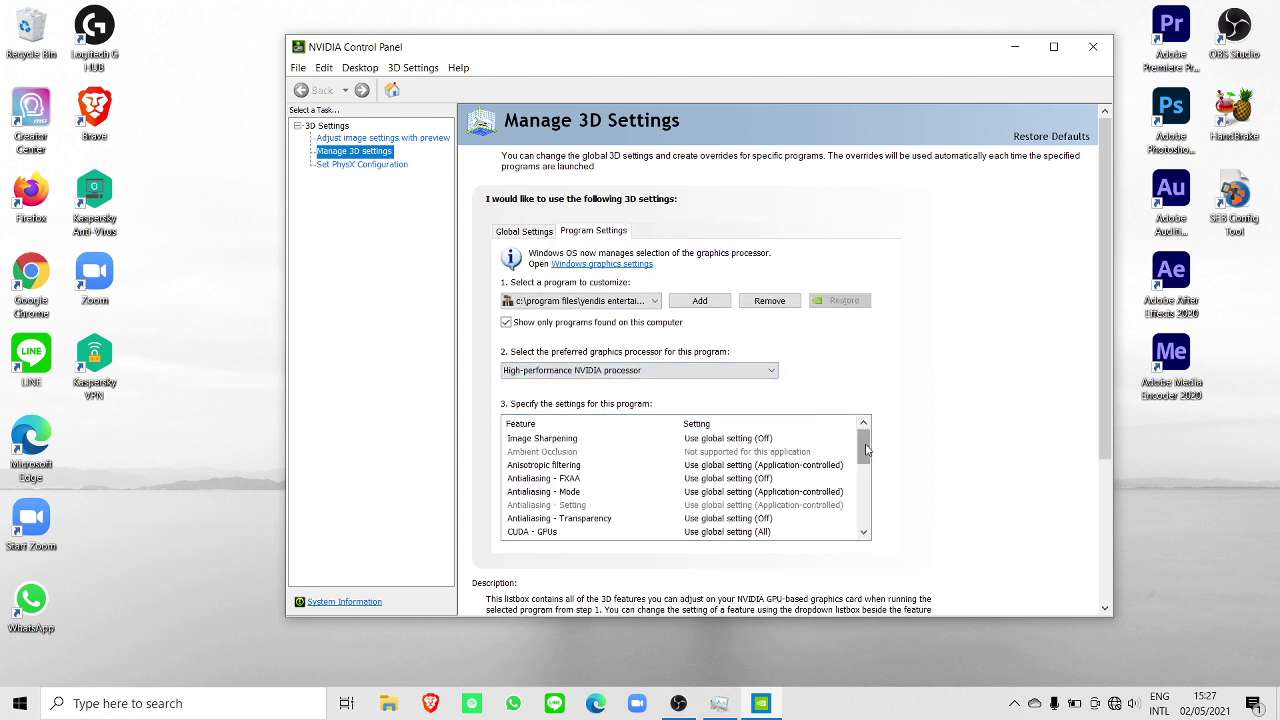
pyautogui.moveTo(862, 475); pyautogui.dragTo(845, 511)
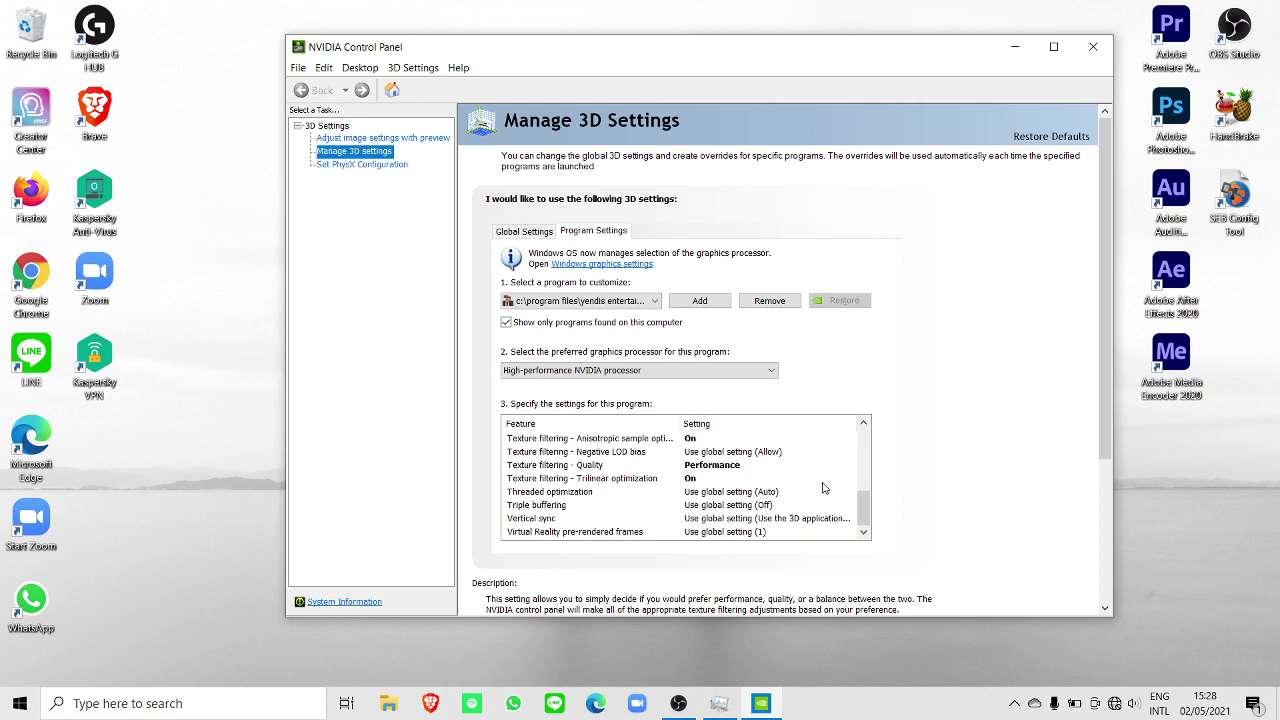
pyautogui.moveTo(864, 493); pyautogui.dragTo(862, 484)
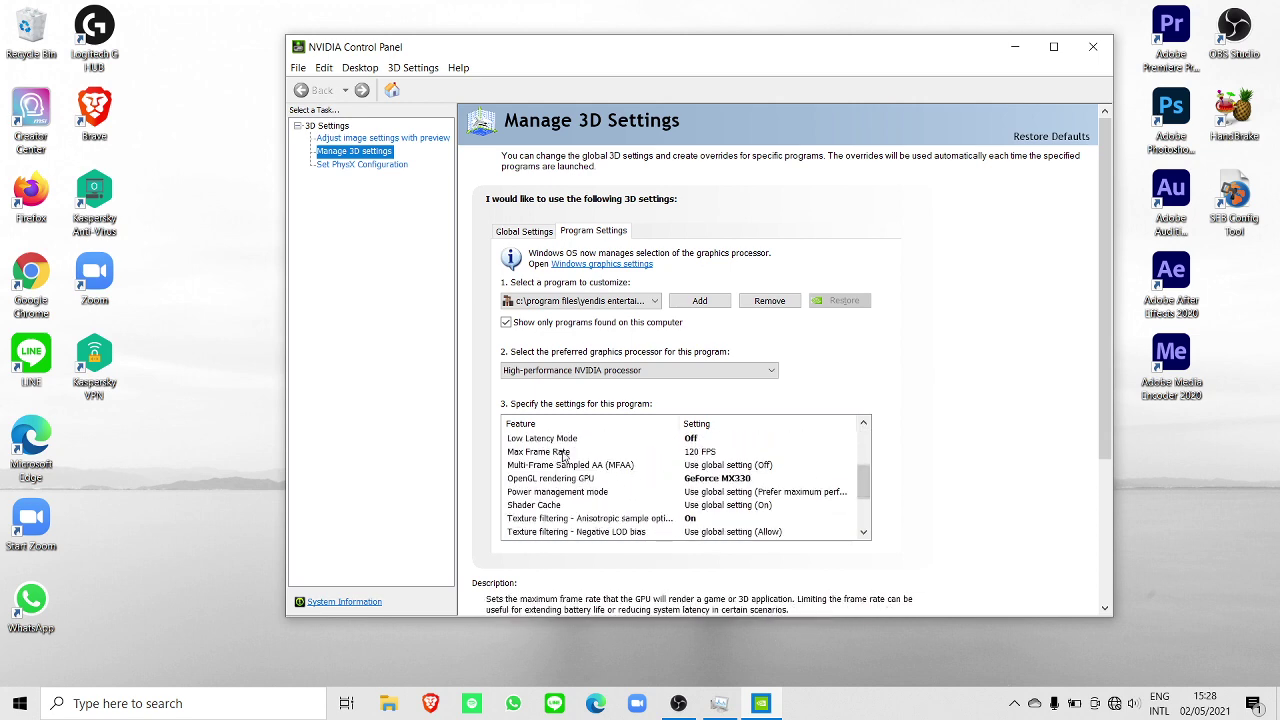
# - Open Krunker's Max Frame Rate option, keep the value at 120 FPS and confirm with OK
pyautogui.click(787, 453)
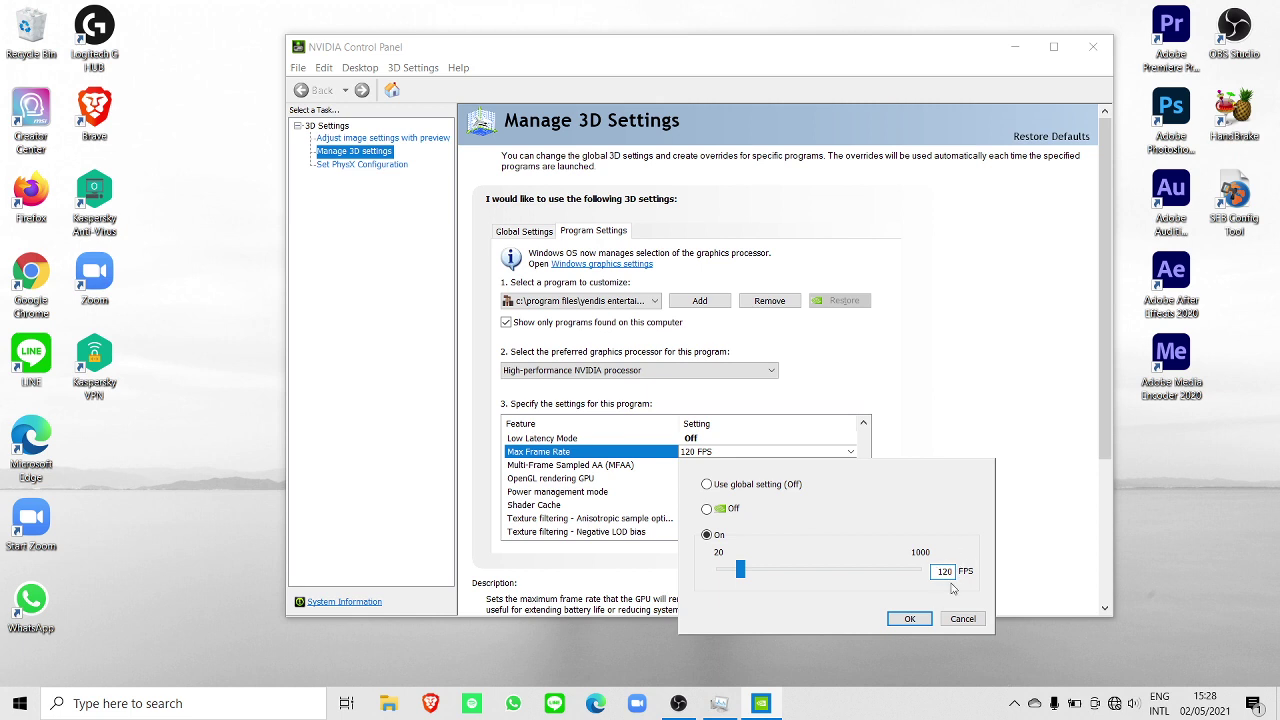
pyautogui.doubleClick(939, 572)
pyautogui.click(952, 571)
pyautogui.doubleClick(937, 572)
pyautogui.click(938, 572)
pyautogui.moveTo(940, 573); pyautogui.dragTo(973, 577)
pyautogui.click(949, 573)
pyautogui.click(941, 574)
pyautogui.click(930, 615)
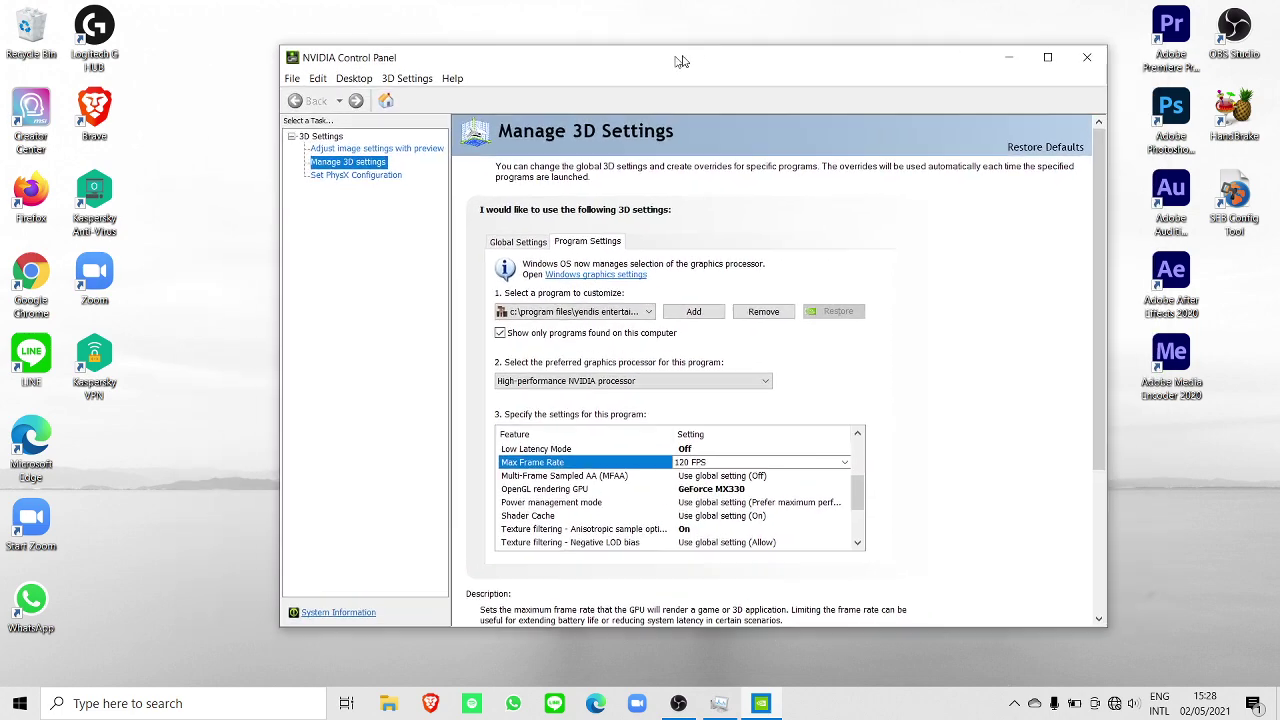
pyautogui.moveTo(688, 50); pyautogui.dragTo(668, 62)
pyautogui.press('super')
pyautogui.write('cl')
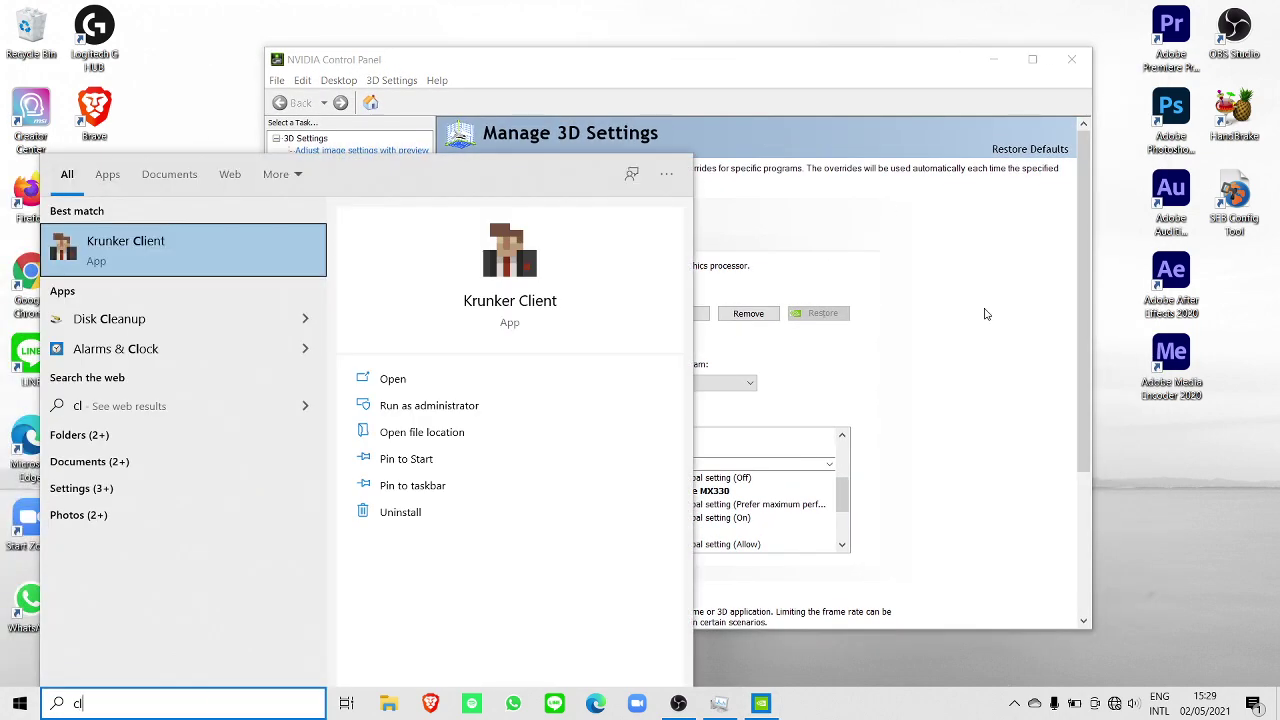
pyautogui.click(1114, 703)
pyautogui.click(1050, 226)
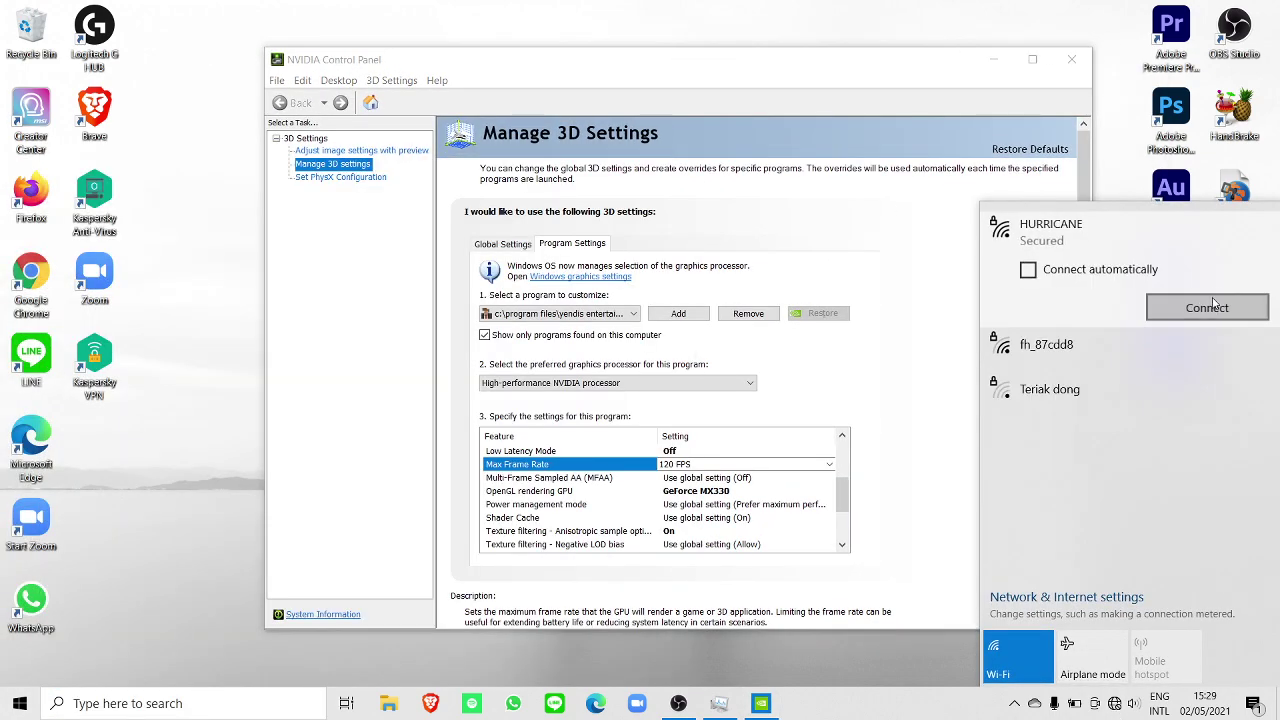
pyautogui.click(1206, 304)
pyautogui.click(945, 521)
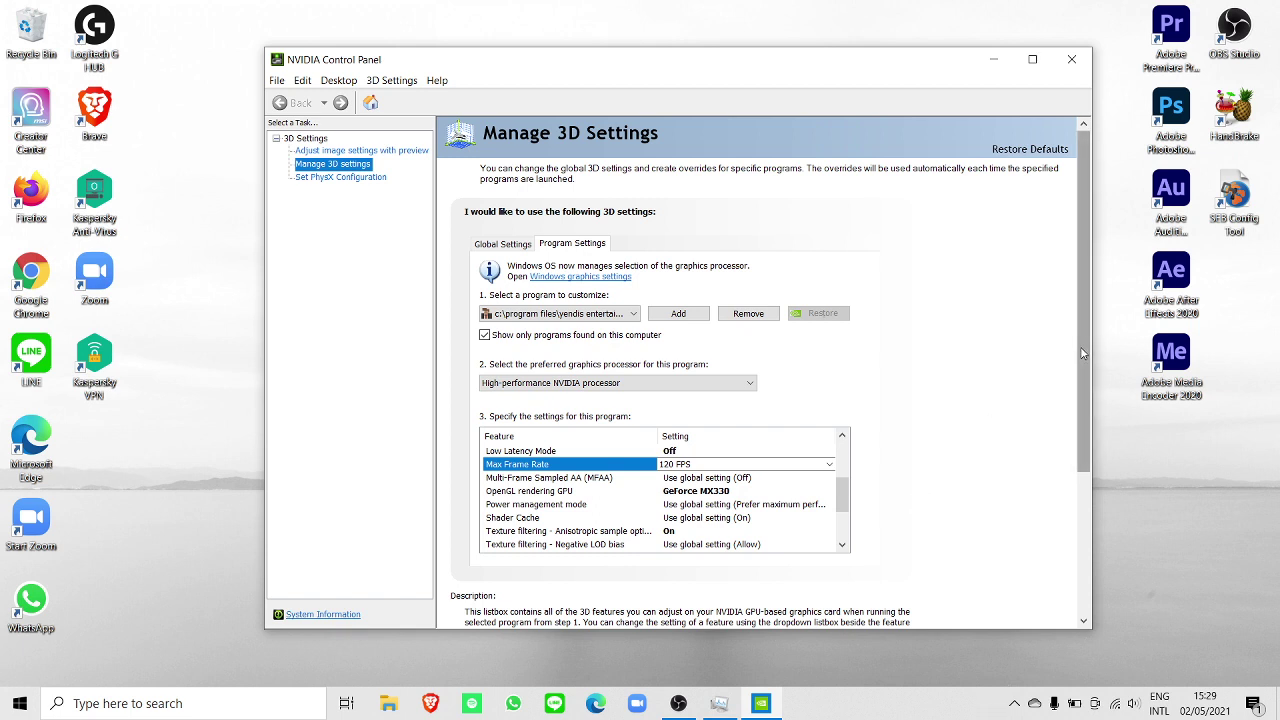
pyautogui.moveTo(1080, 266)
pyautogui.mouseDown()
pyautogui.moveTo(1080, 414)
pyautogui.moveTo(1080, 268)
pyautogui.mouseUp()
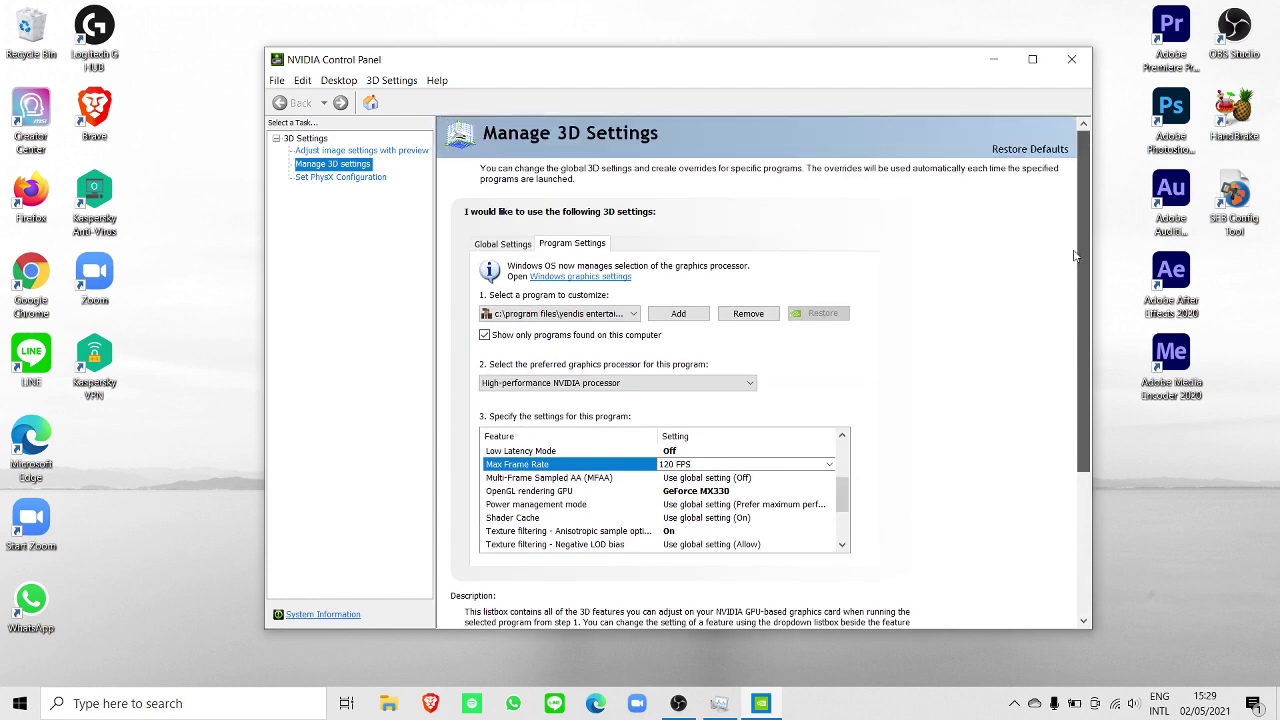
pyautogui.click(719, 703)
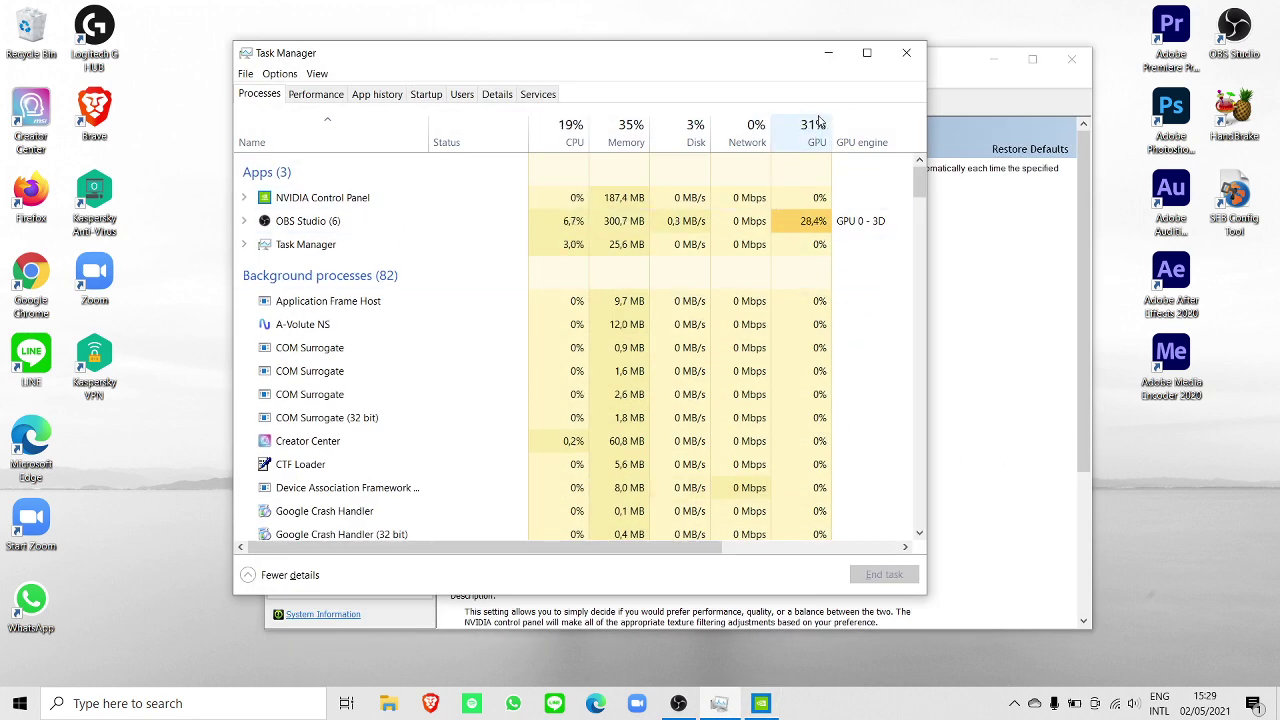
pyautogui.click(820, 53)
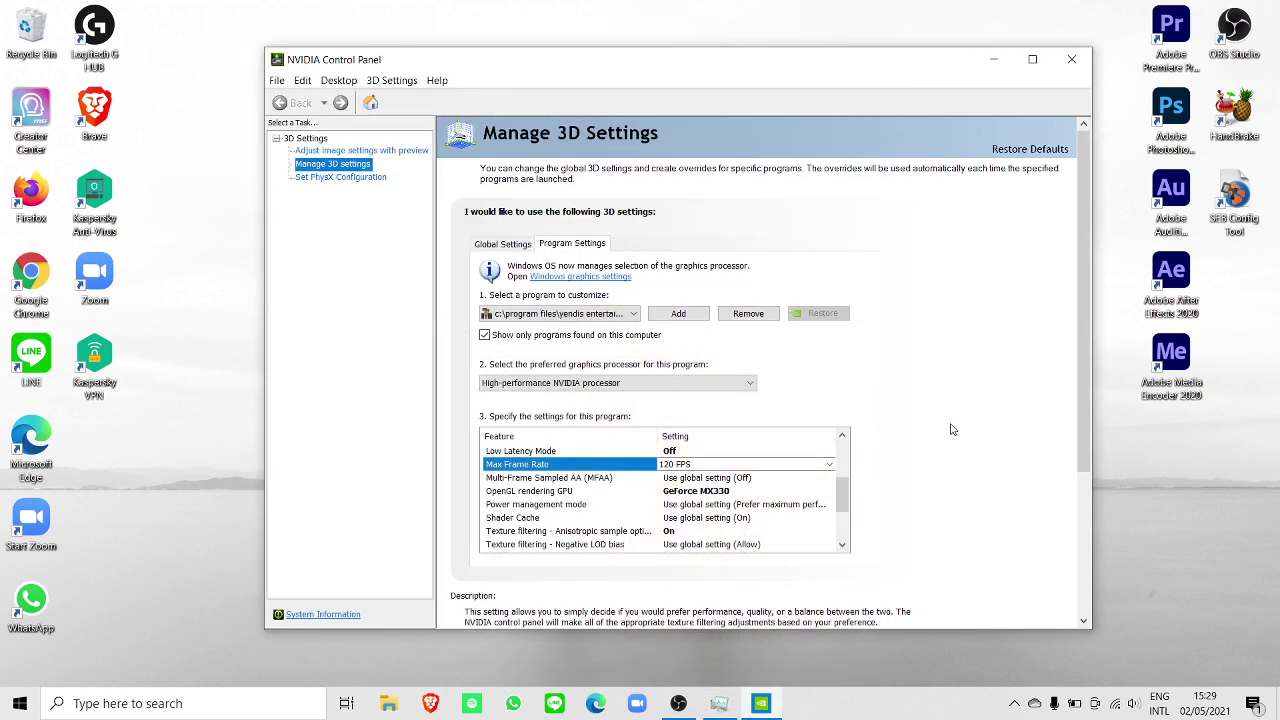
pyautogui.scroll(-2, 824, 452)
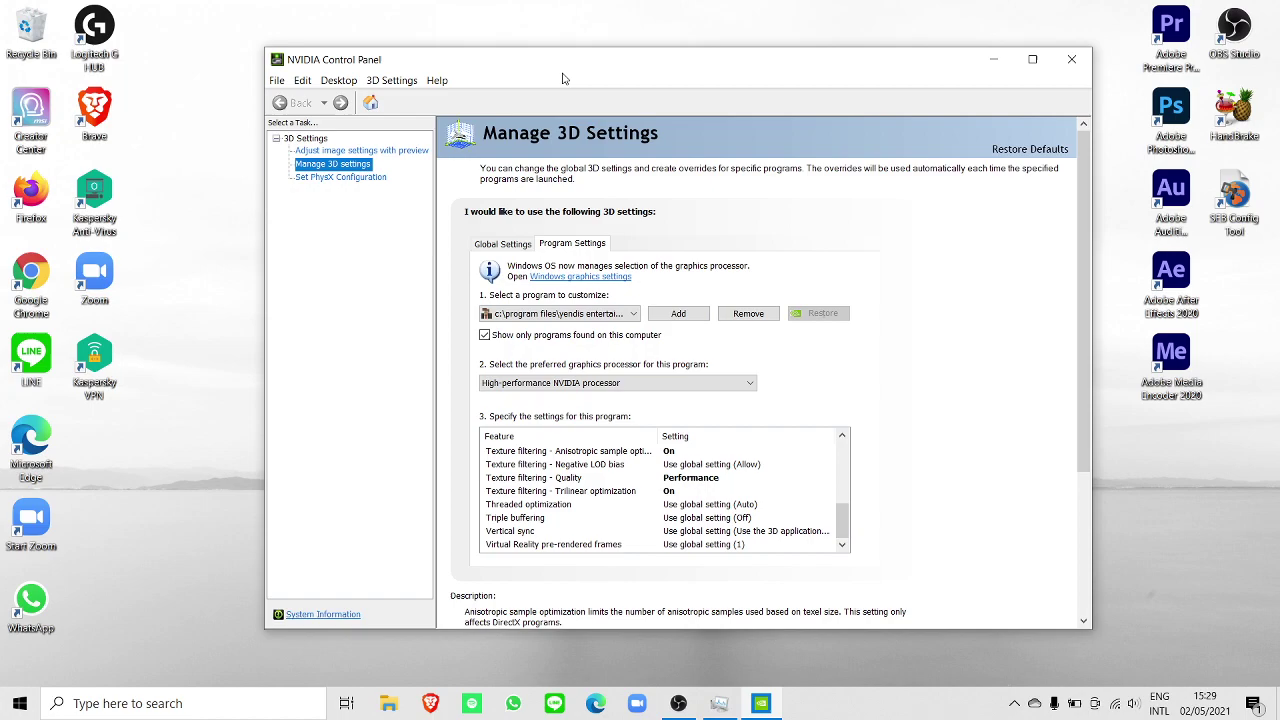
pyautogui.moveTo(697, 58)
pyautogui.mouseDown()
pyautogui.moveTo(677, 53)
pyautogui.moveTo(784, 74)
pyautogui.mouseUp()
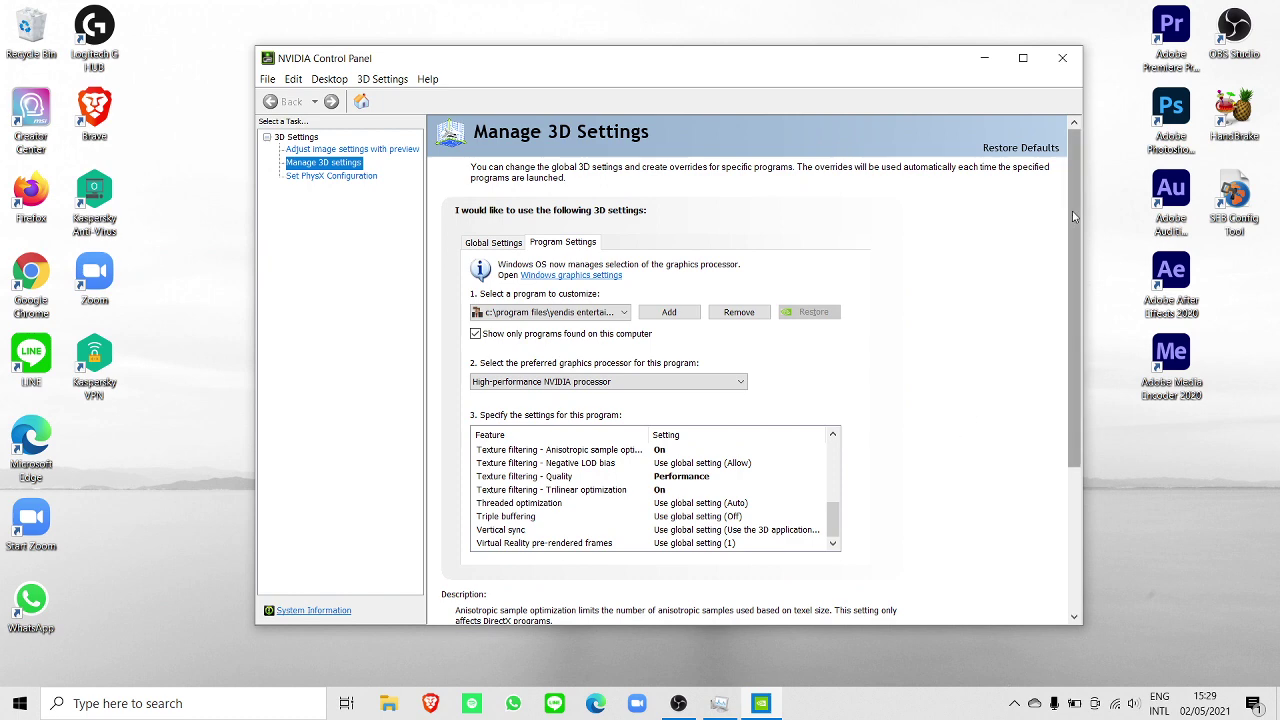
pyautogui.scroll(-2, 948, 438)
pyautogui.scroll(-2, 945, 442)
pyautogui.scroll(4, 940, 447)
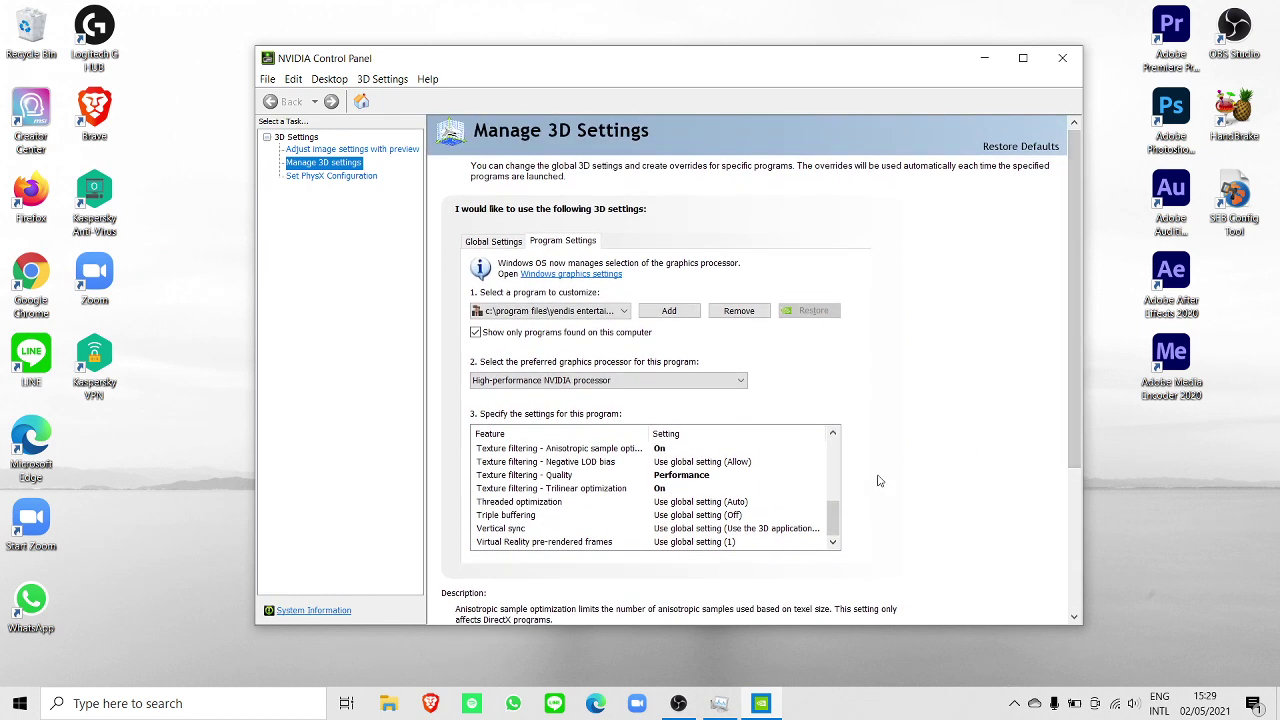
pyautogui.scroll(1, 618, 520)
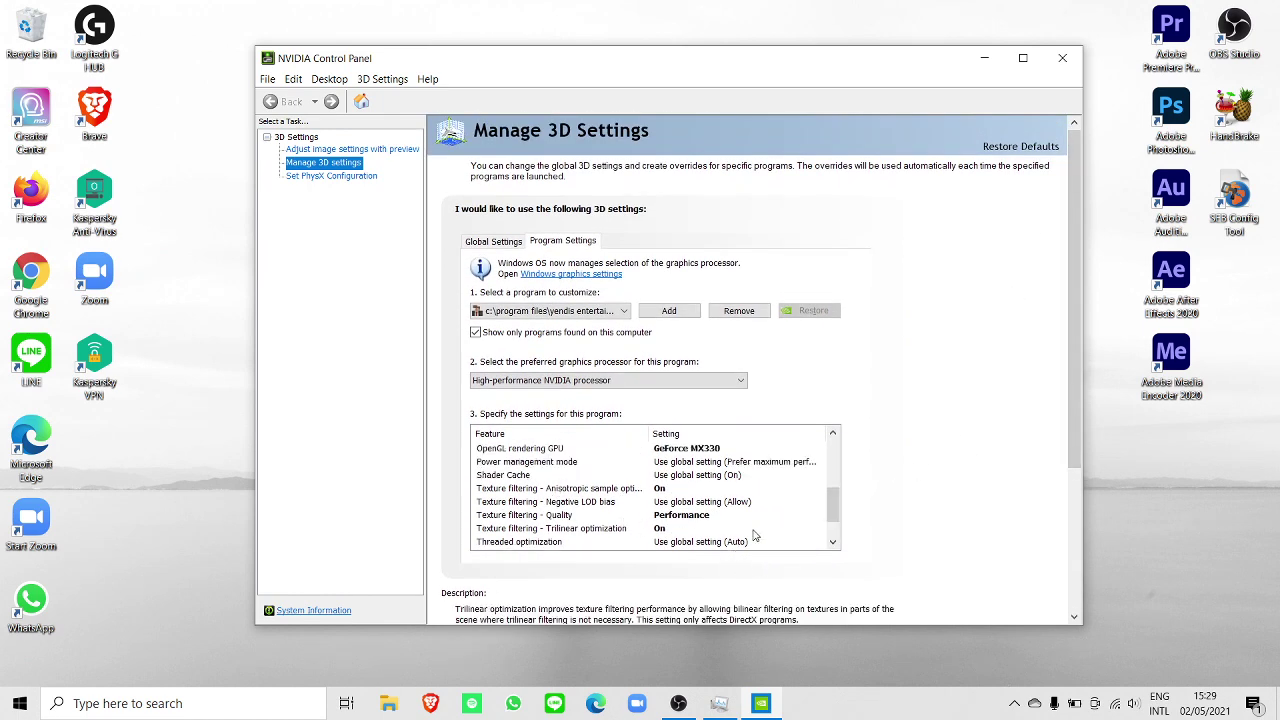
pyautogui.click(678, 515)
pyautogui.click(775, 515)
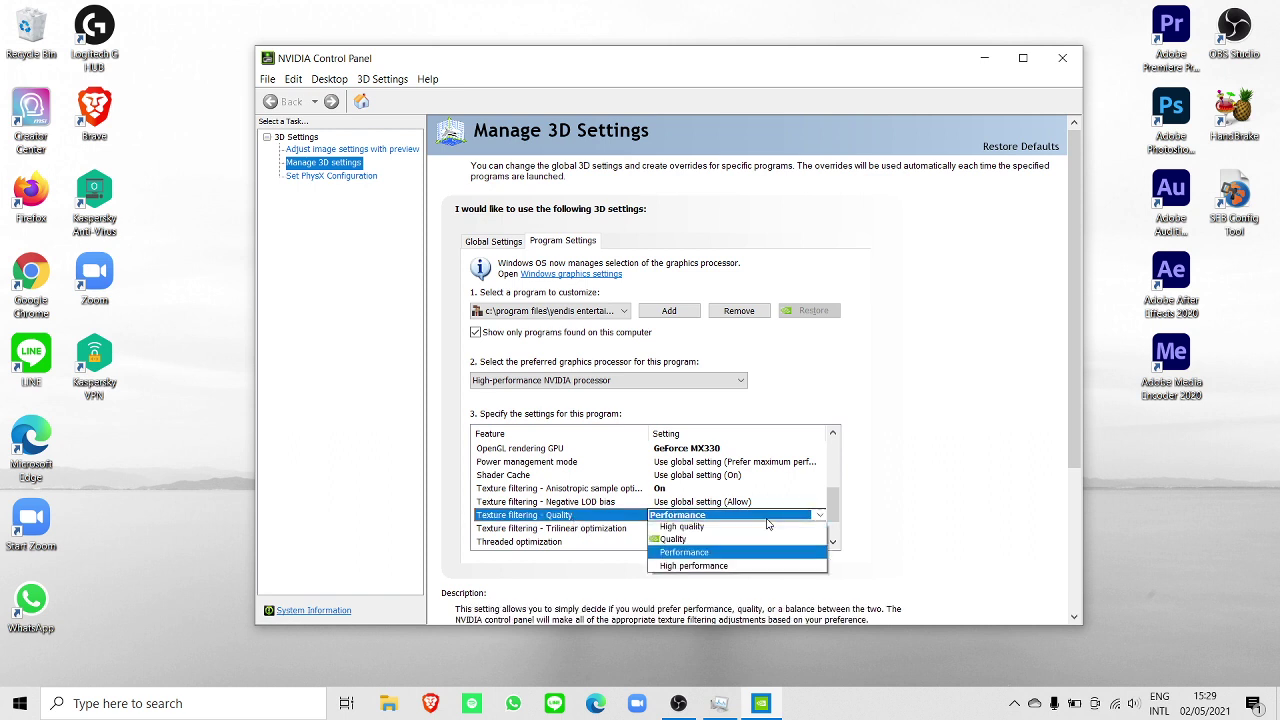
pyautogui.press('Down')
pyautogui.press('Down')
pyautogui.press('Down')
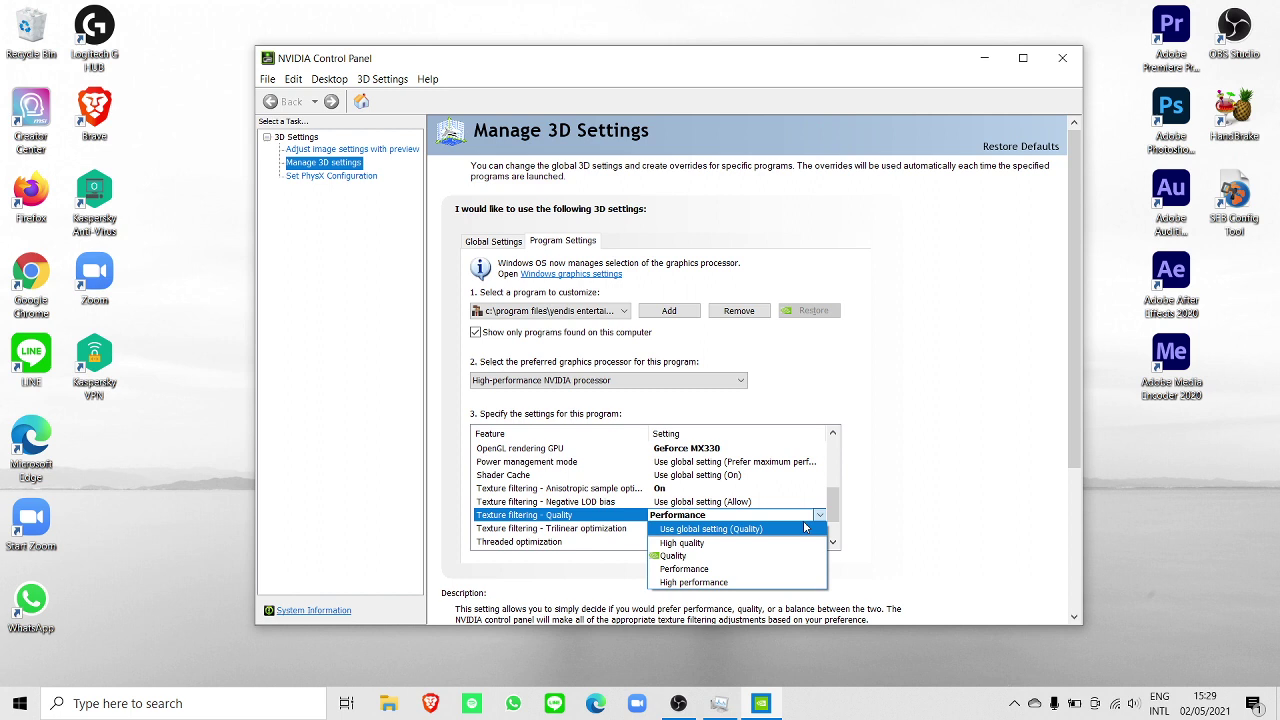
pyautogui.click(765, 520)
pyautogui.scroll(2, 765, 520)
pyautogui.scroll(2, 760, 517)
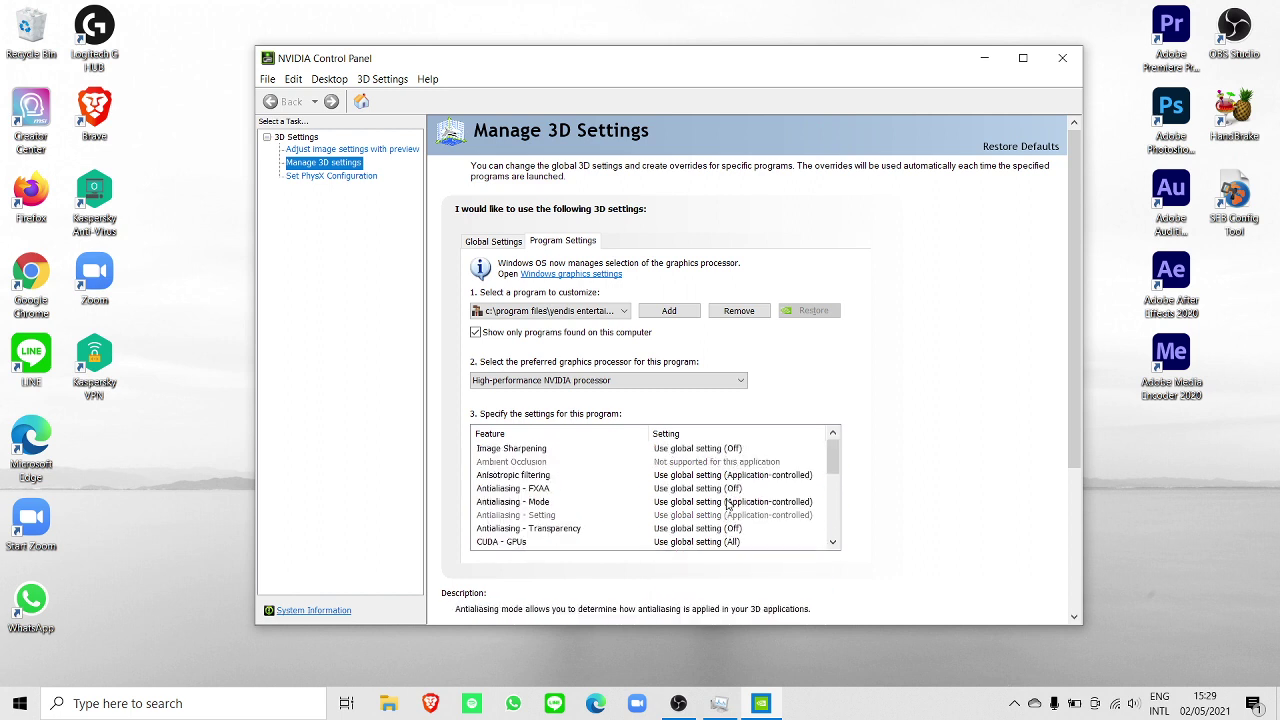
pyautogui.scroll(-2, 750, 514)
pyautogui.scroll(-1, 740, 511)
pyautogui.scroll(-3, 738, 510)
pyautogui.scroll(-2, 738, 510)
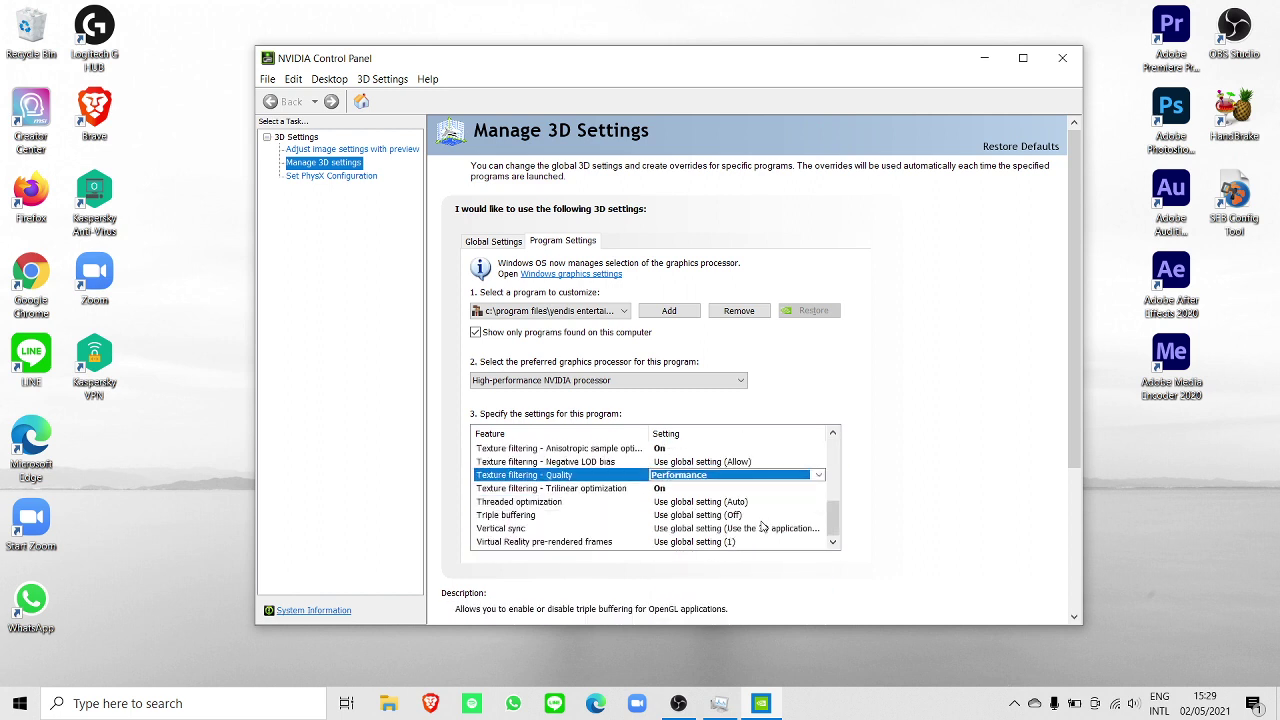
pyautogui.scroll(3, 738, 528)
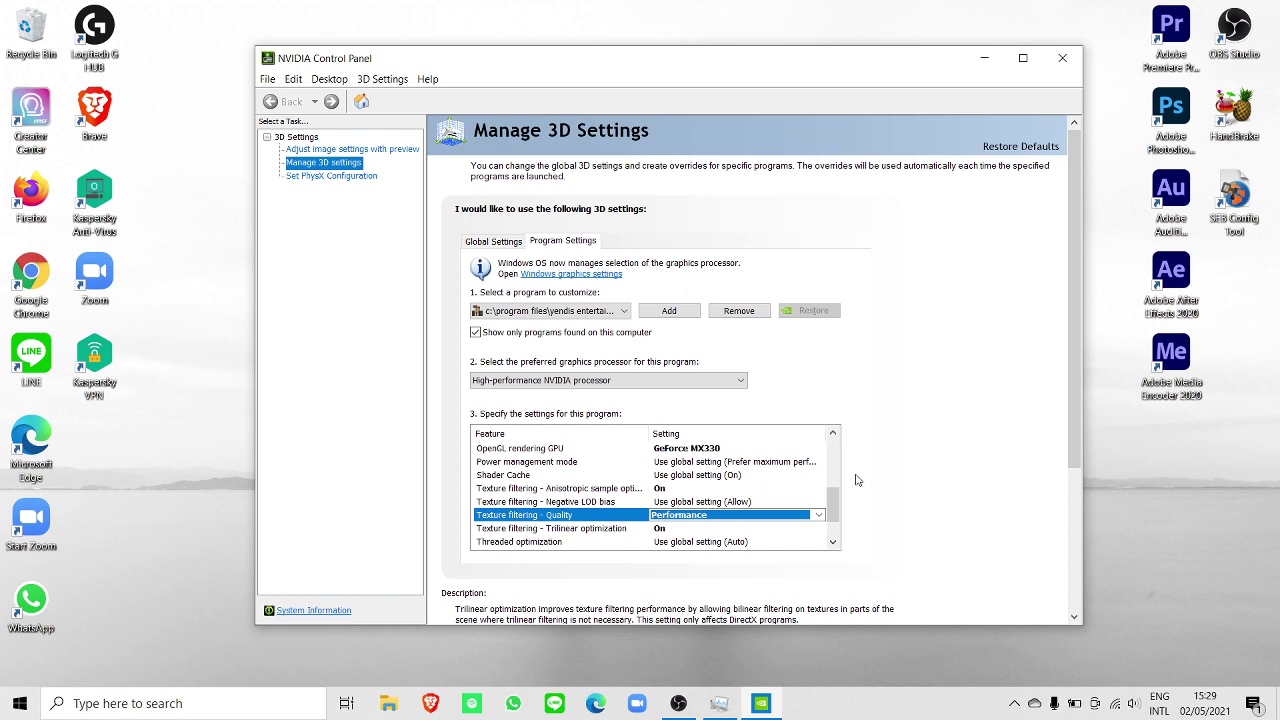
pyautogui.scroll(3, 790, 508)
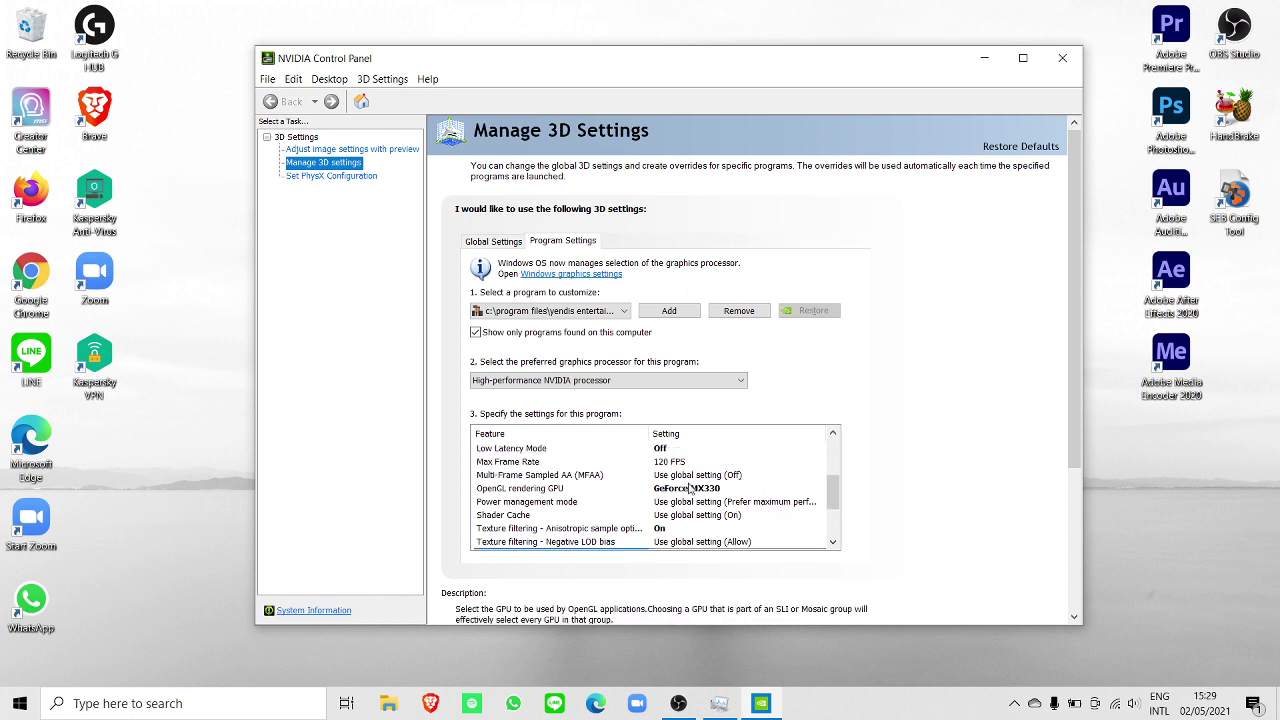
pyautogui.click(567, 452)
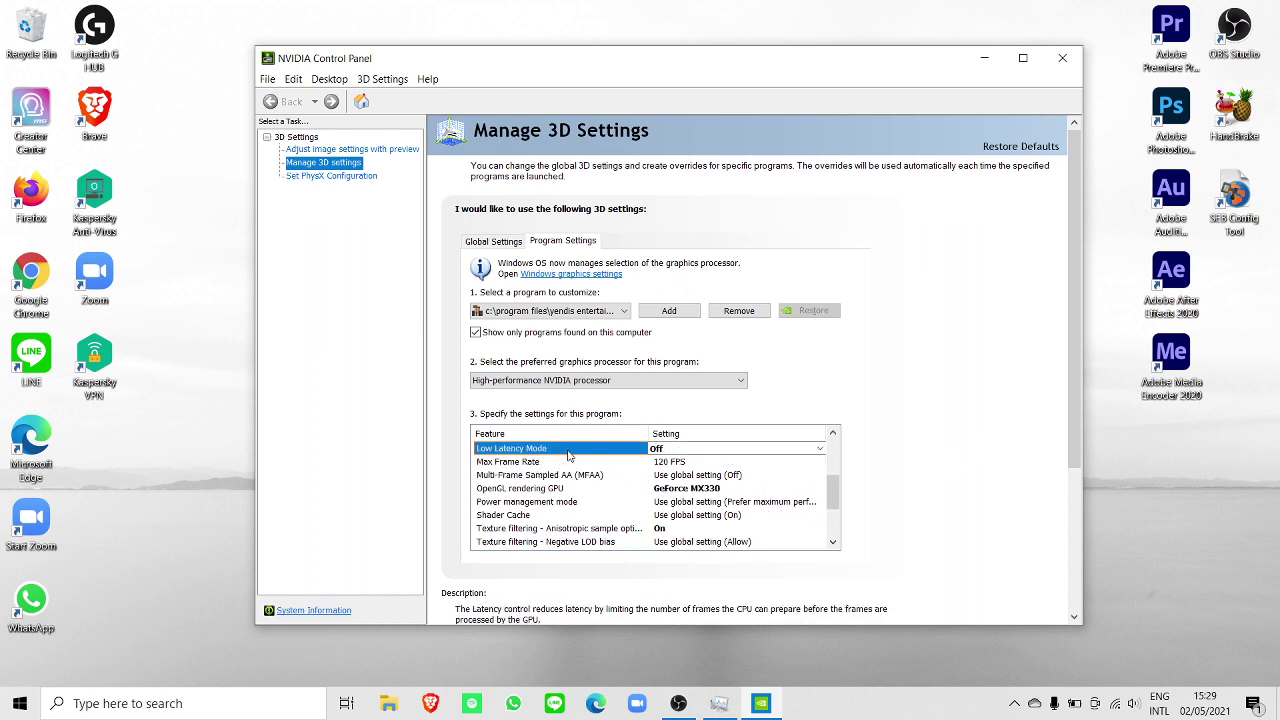
pyautogui.click(726, 450)
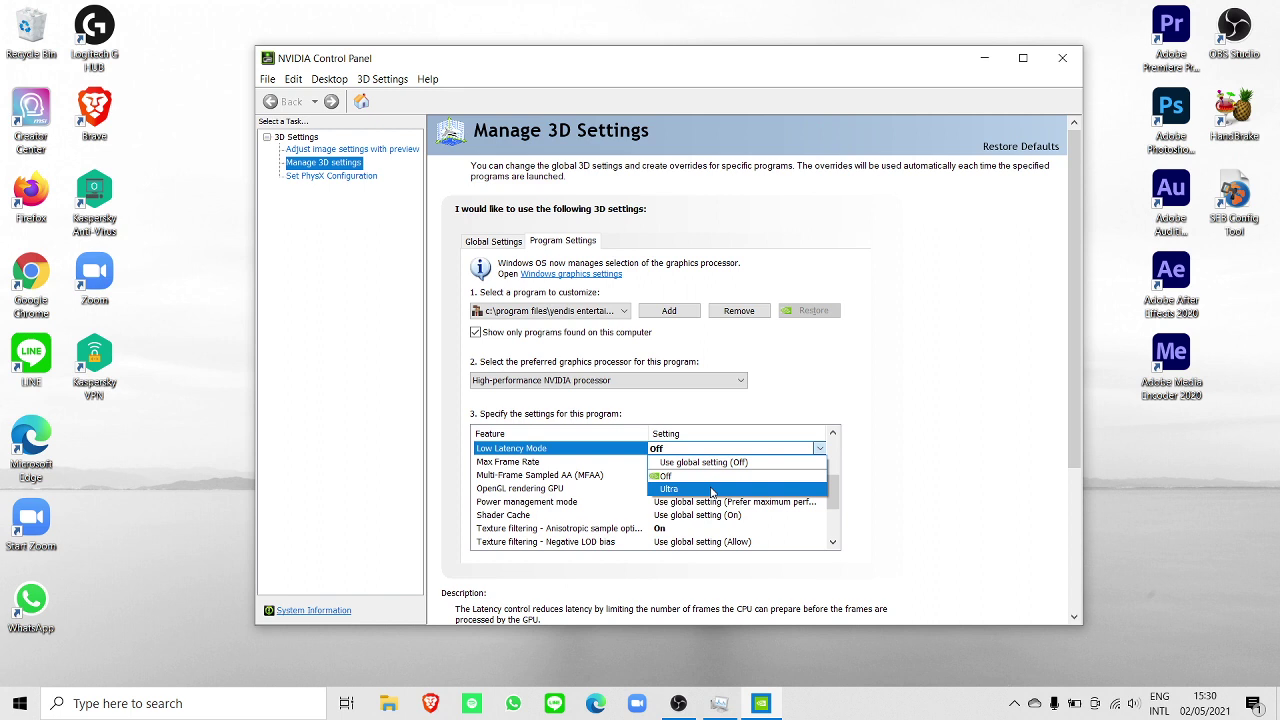
pyautogui.click(808, 450)
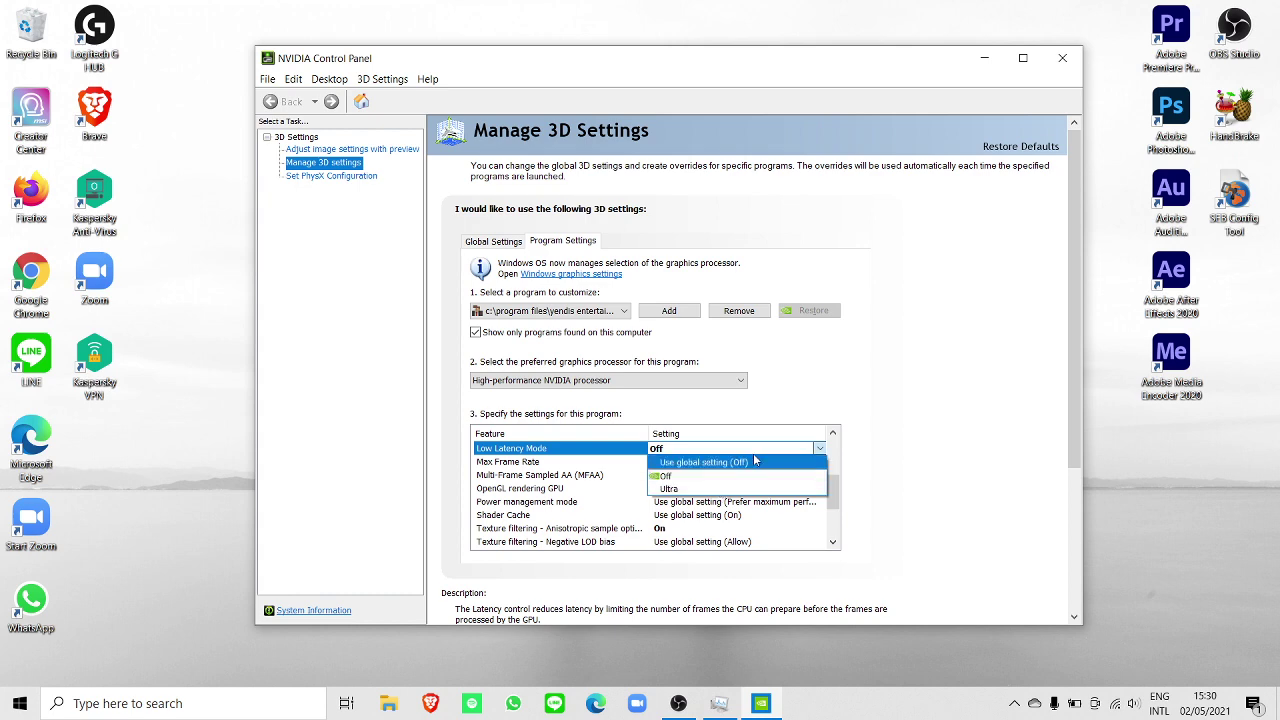
pyautogui.click(801, 451)
pyautogui.click(800, 452)
pyautogui.click(762, 451)
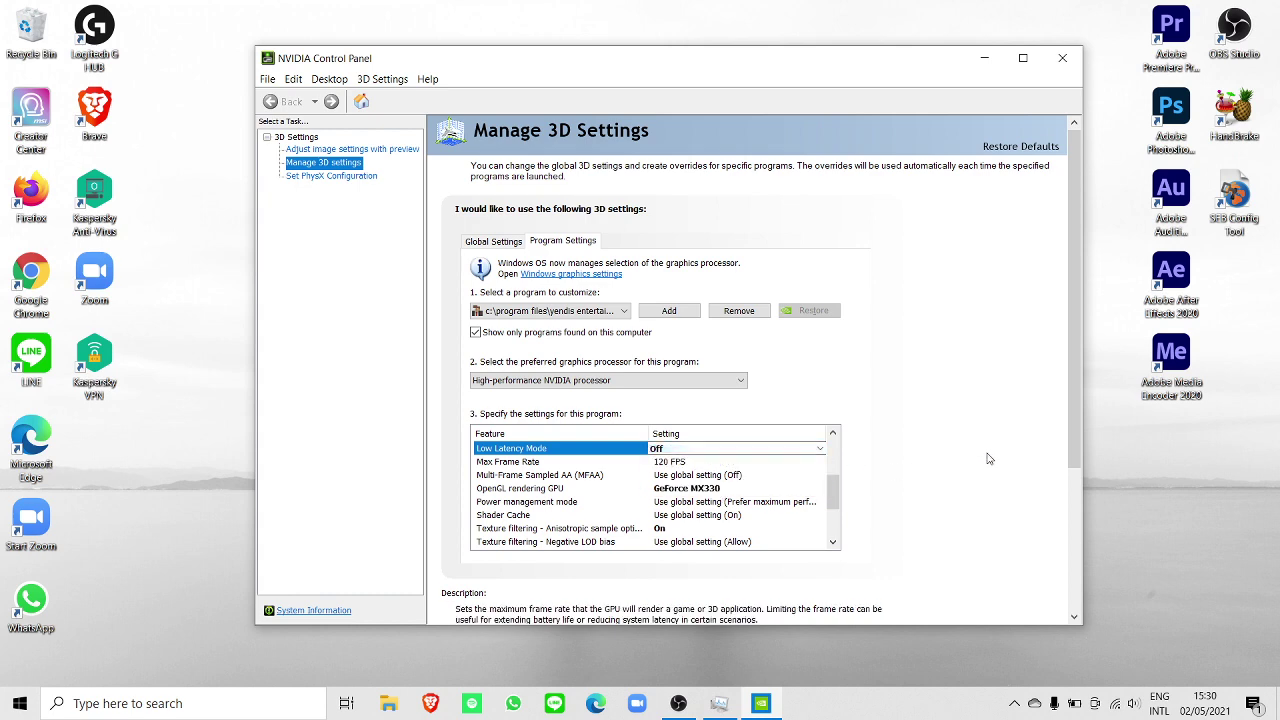
pyautogui.moveTo(853, 67); pyautogui.dragTo(847, 81)
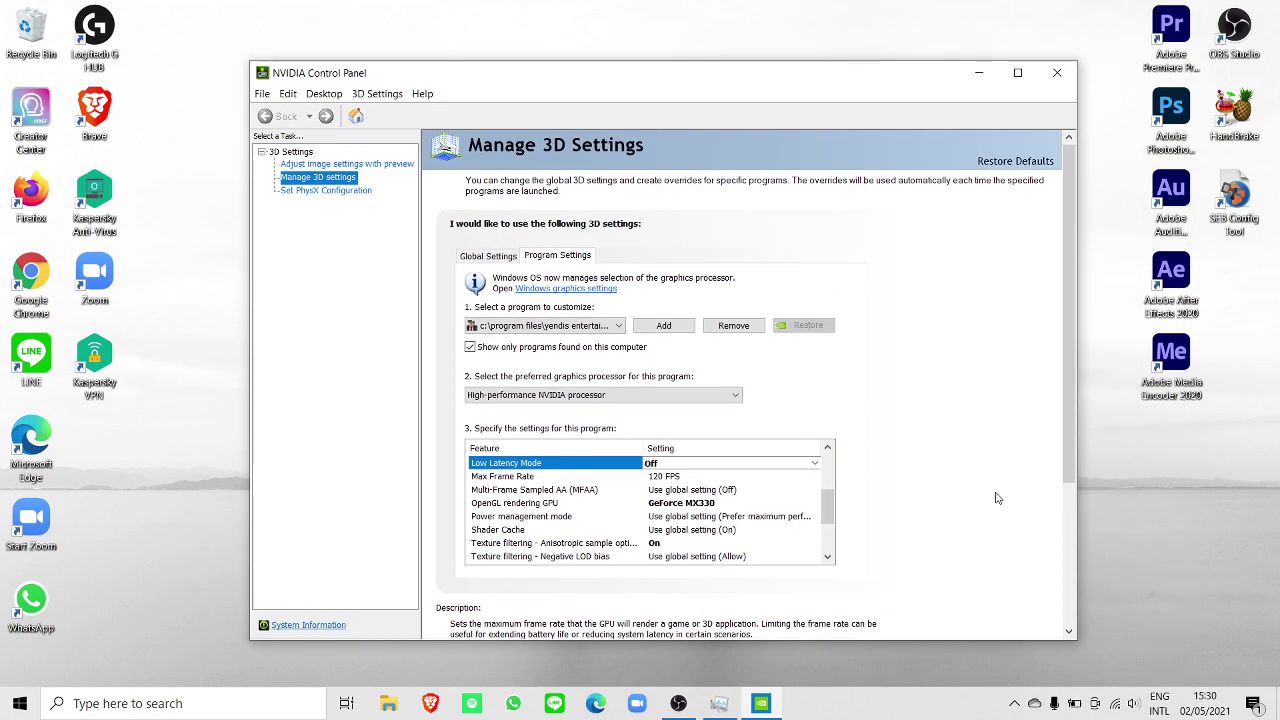
# - Close NVIDIA Control Panel and refresh the desktop
pyautogui.scroll(1, 763, 470)
pyautogui.scroll(3, 763, 470)
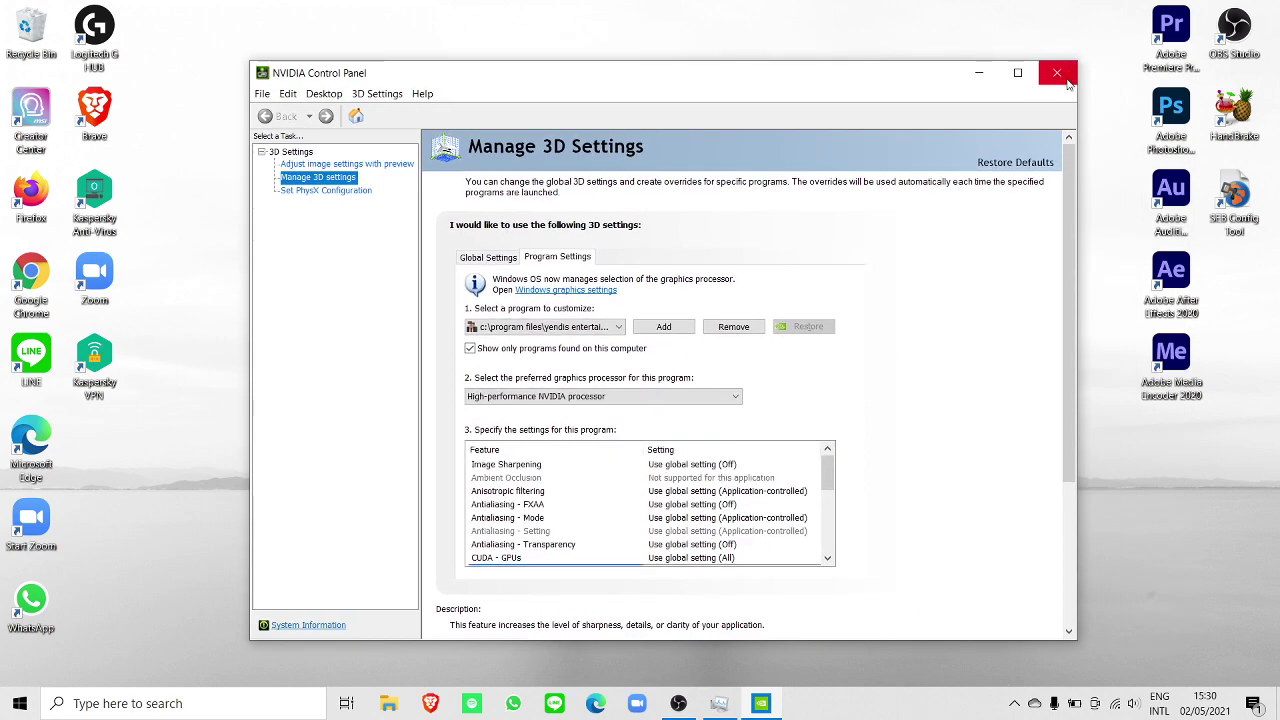
pyautogui.click(1064, 80)
pyautogui.rightClick(694, 286)
pyautogui.click(840, 337)
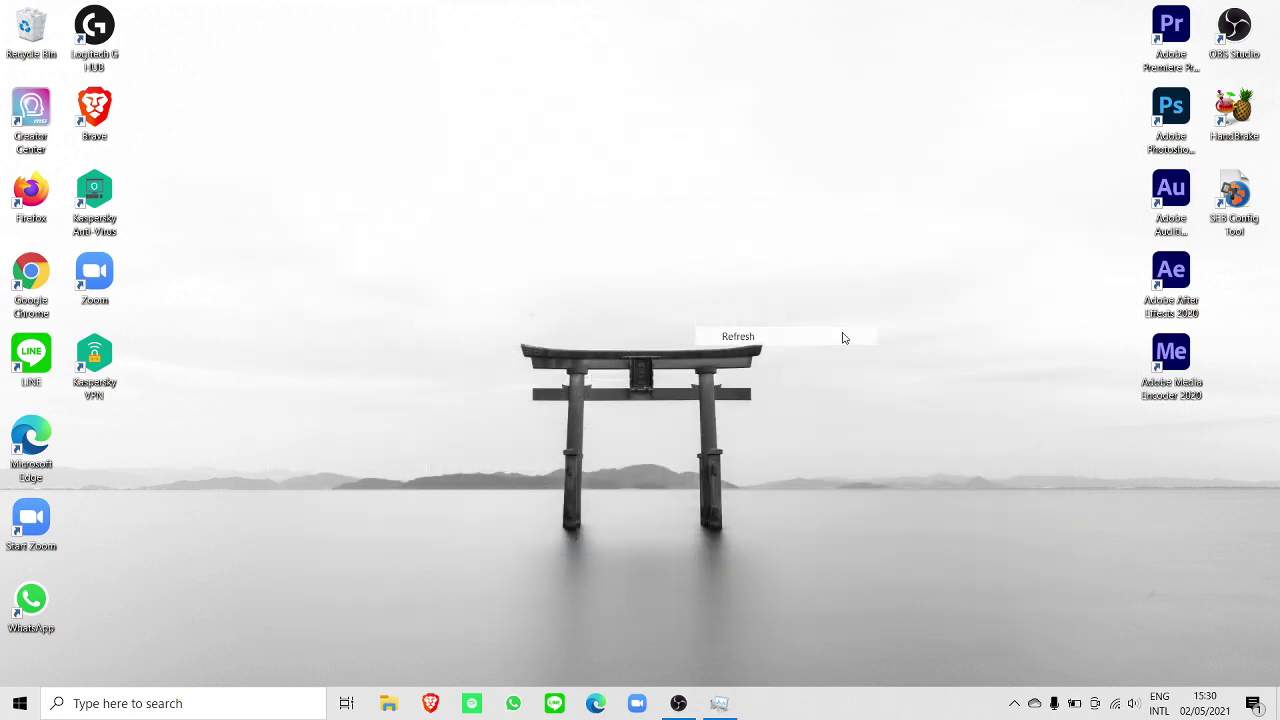
# - Launch the Krunker client from Start search with 'cli'
pyautogui.press('super')
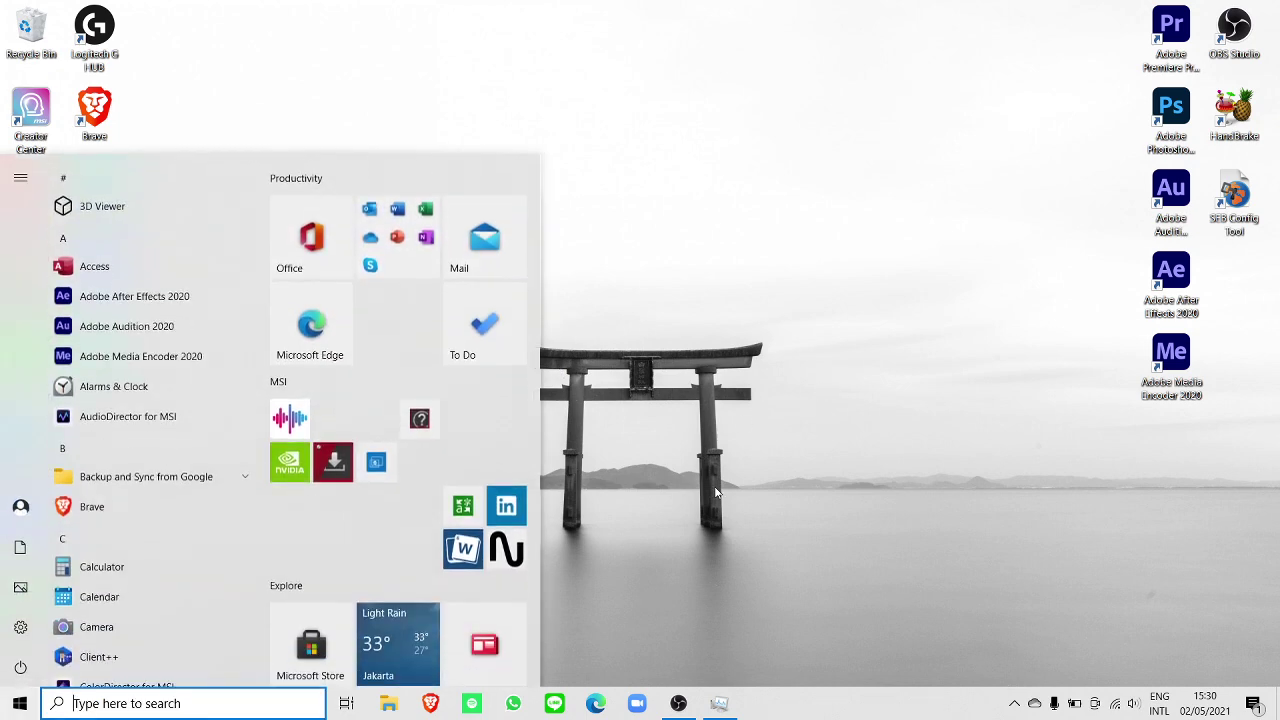
pyautogui.write('cli')
pyautogui.press('Return')
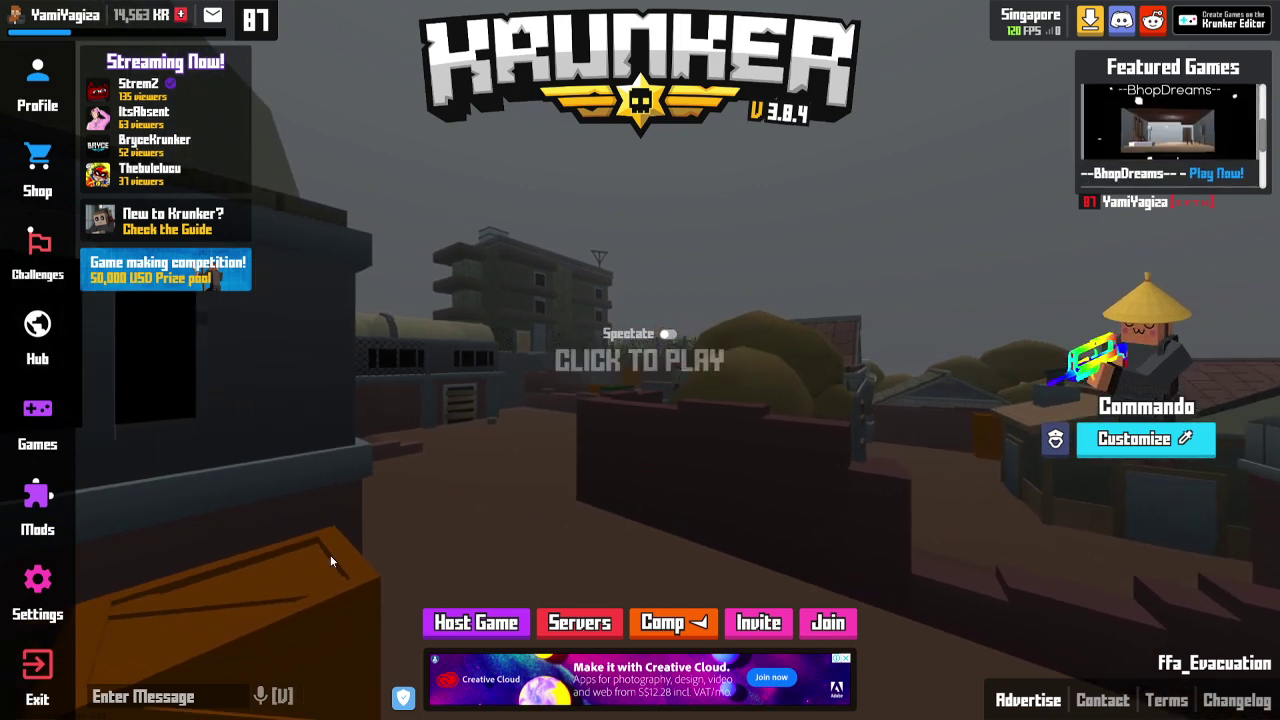
# - Check the mods list, play a Free For All round on Evacuation, then open Start
pyautogui.click(17, 525)
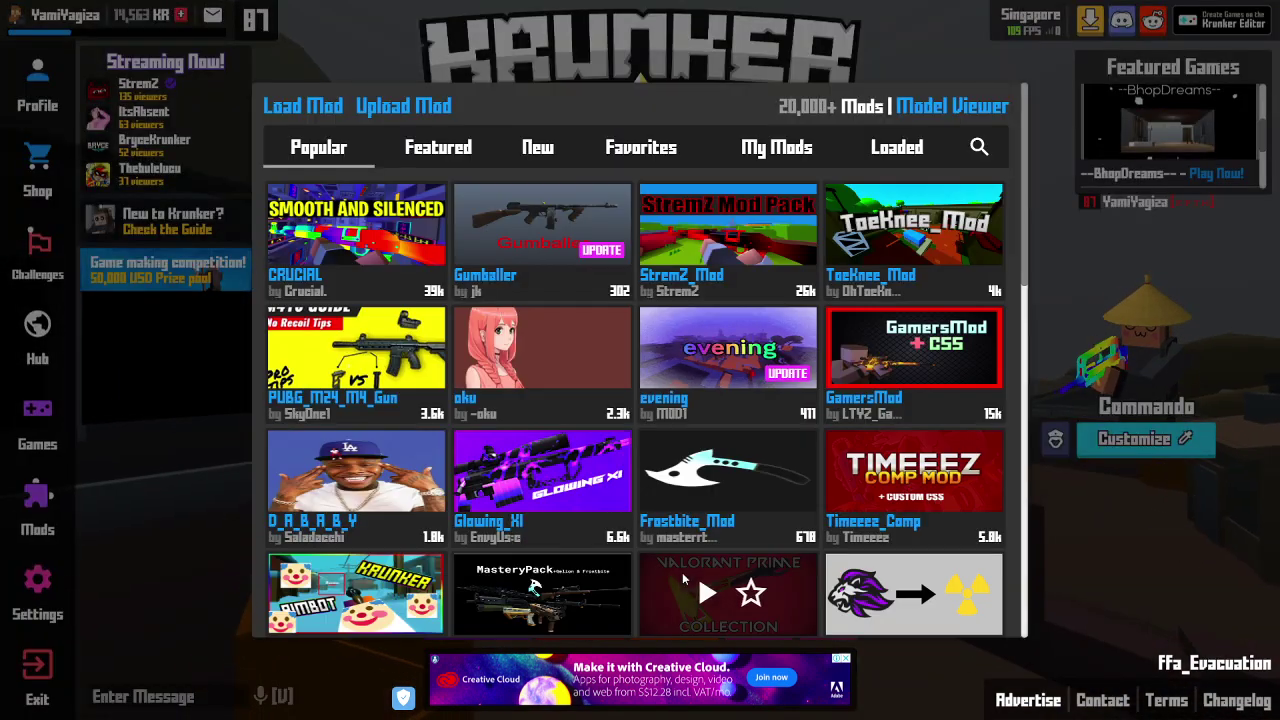
pyautogui.click(1160, 521)
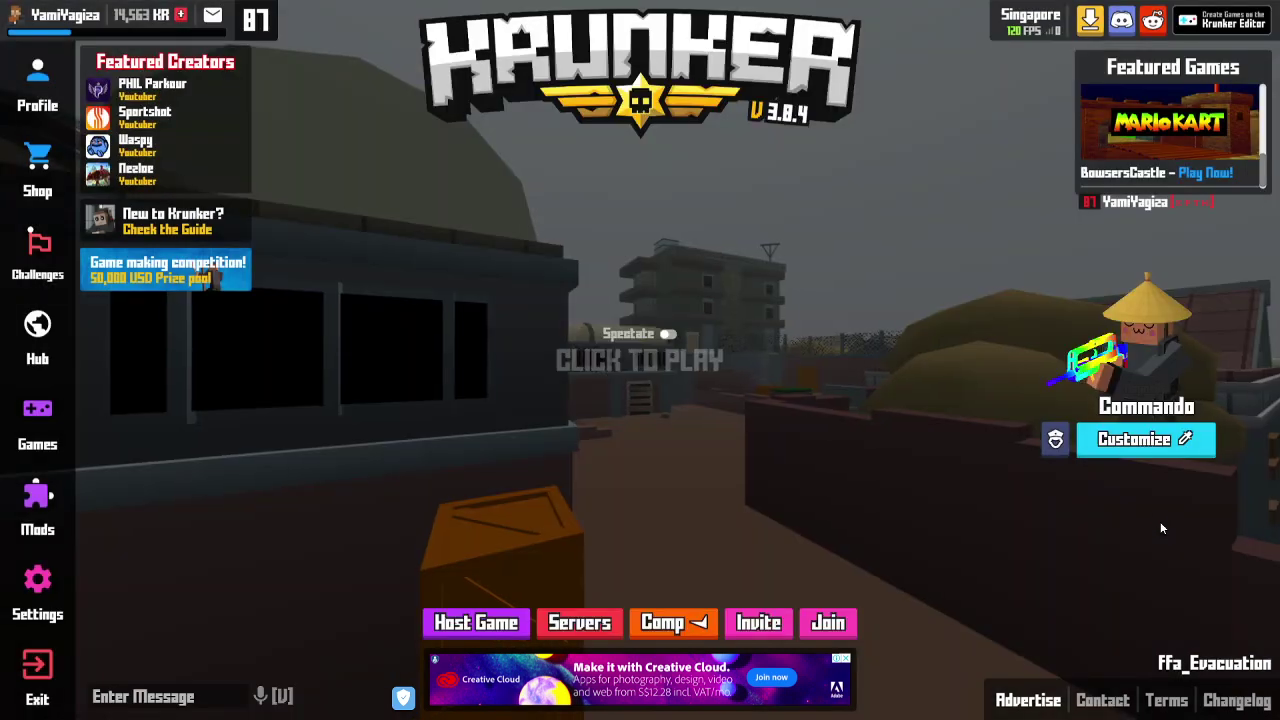
pyautogui.click(718, 480)
pyautogui.press('w')
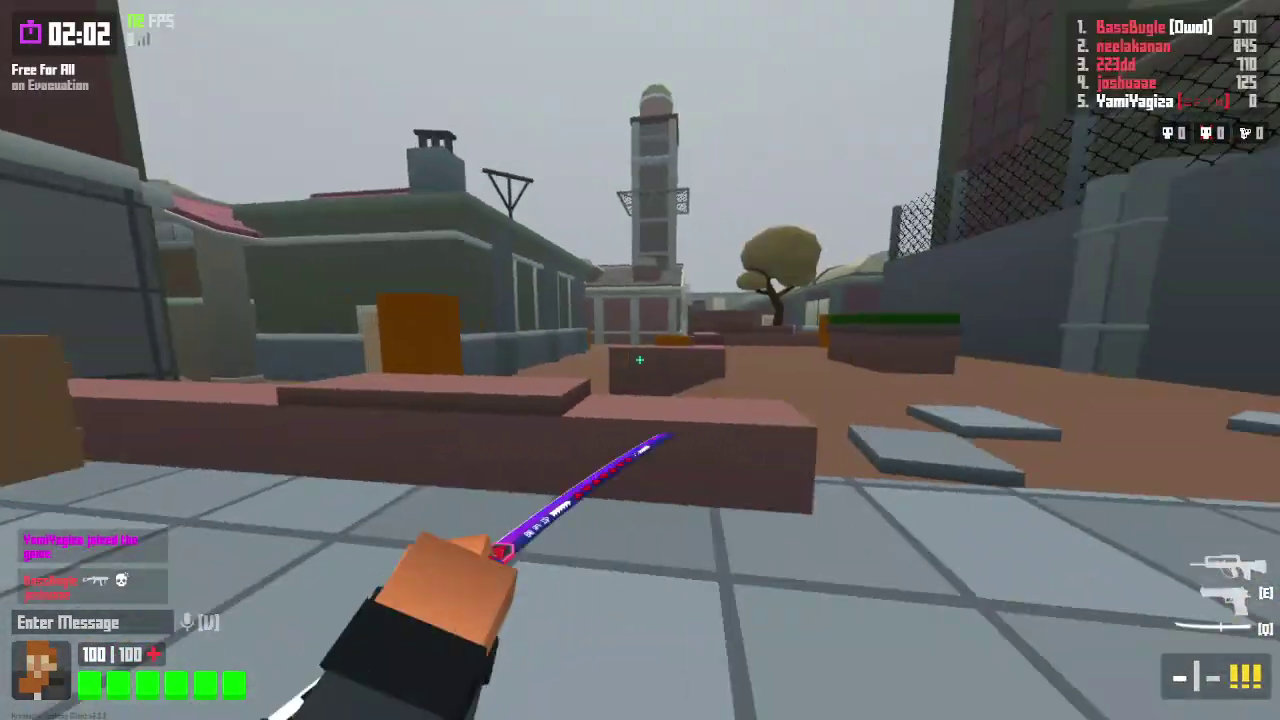
pyautogui.press('1')
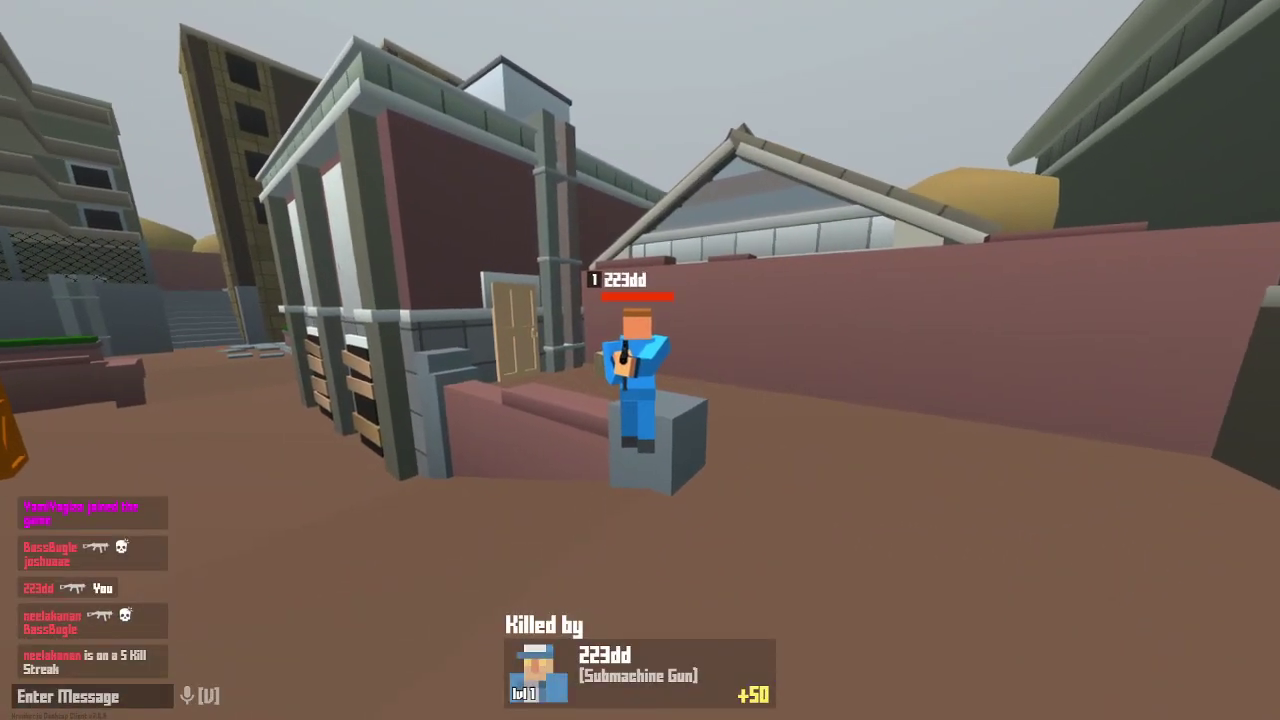
pyautogui.press('super')
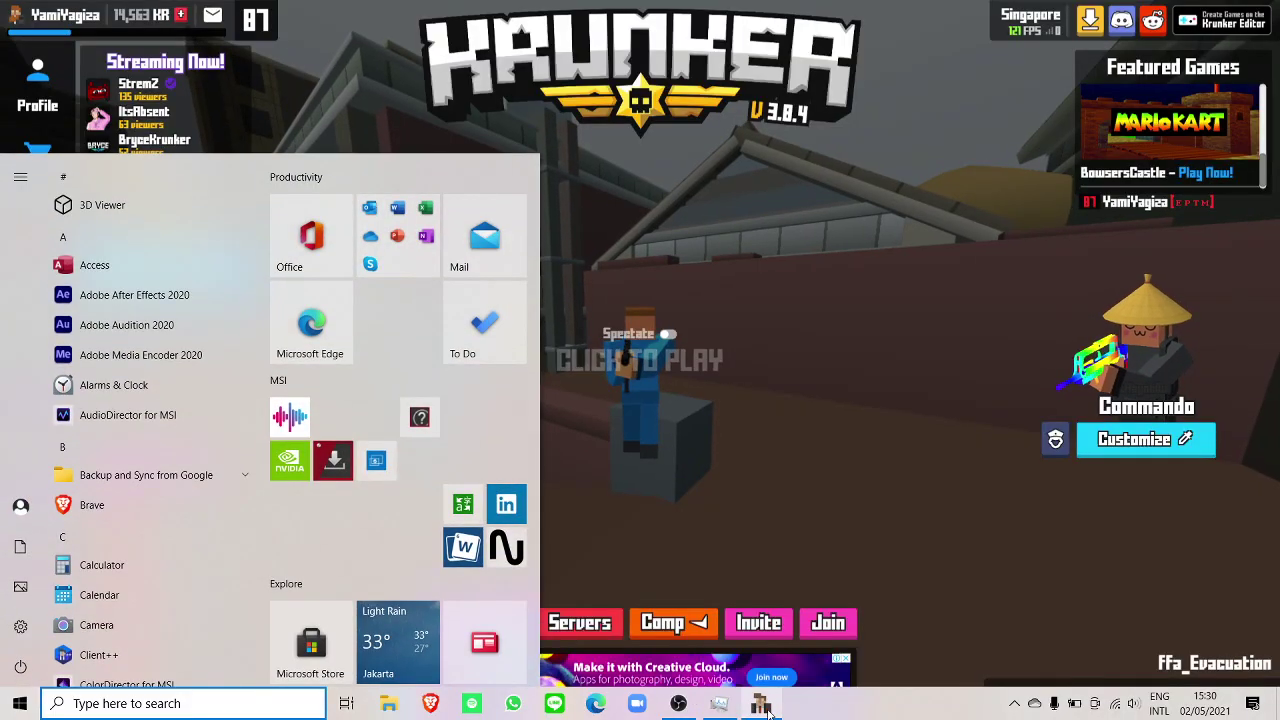
# - Check in OBS's Video settings that output is 1280x720 at 30 FPS, then close them
pyautogui.click(678, 703)
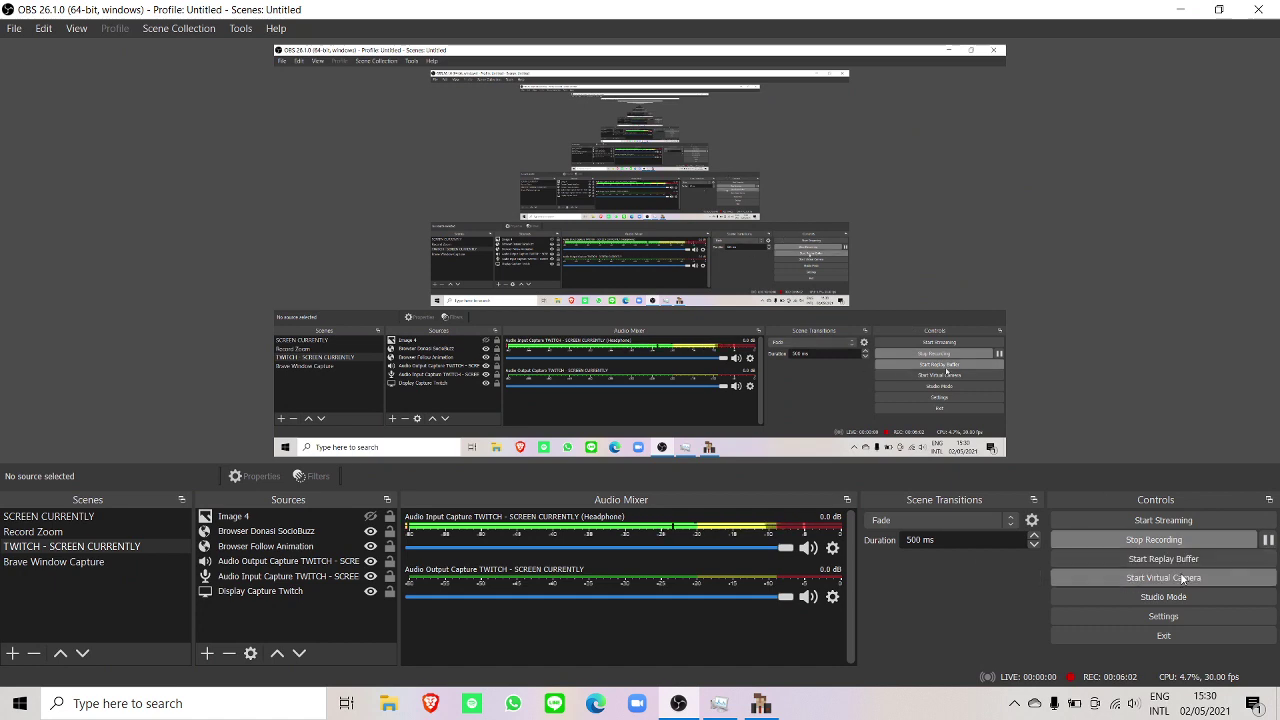
pyautogui.click(1210, 620)
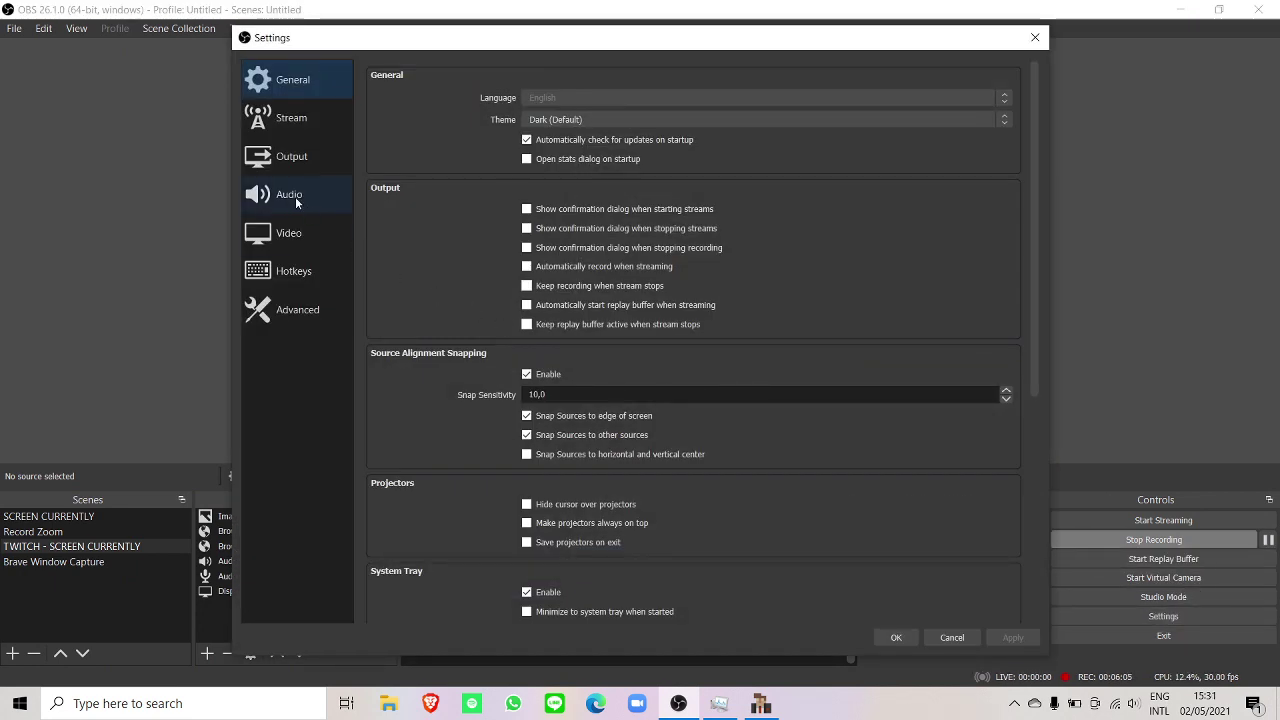
pyautogui.click(260, 118)
pyautogui.click(263, 160)
pyautogui.click(265, 233)
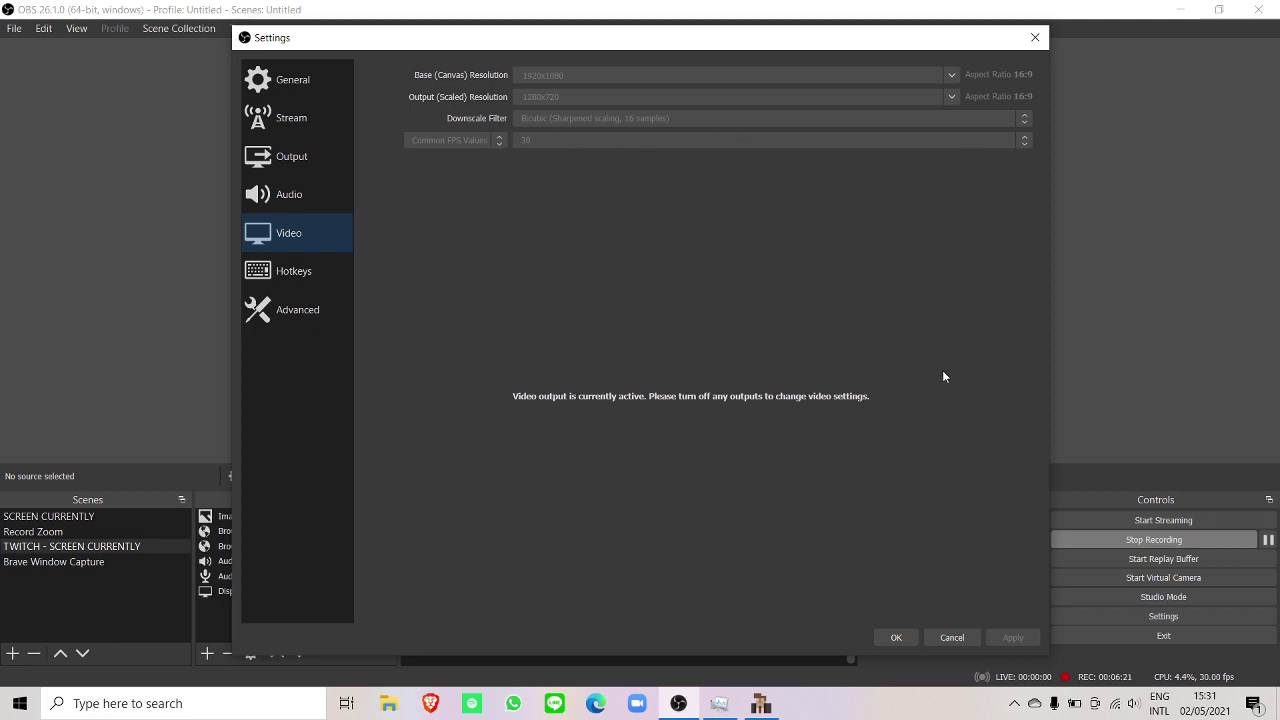
pyautogui.moveTo(620, 47); pyautogui.dragTo(620, 42)
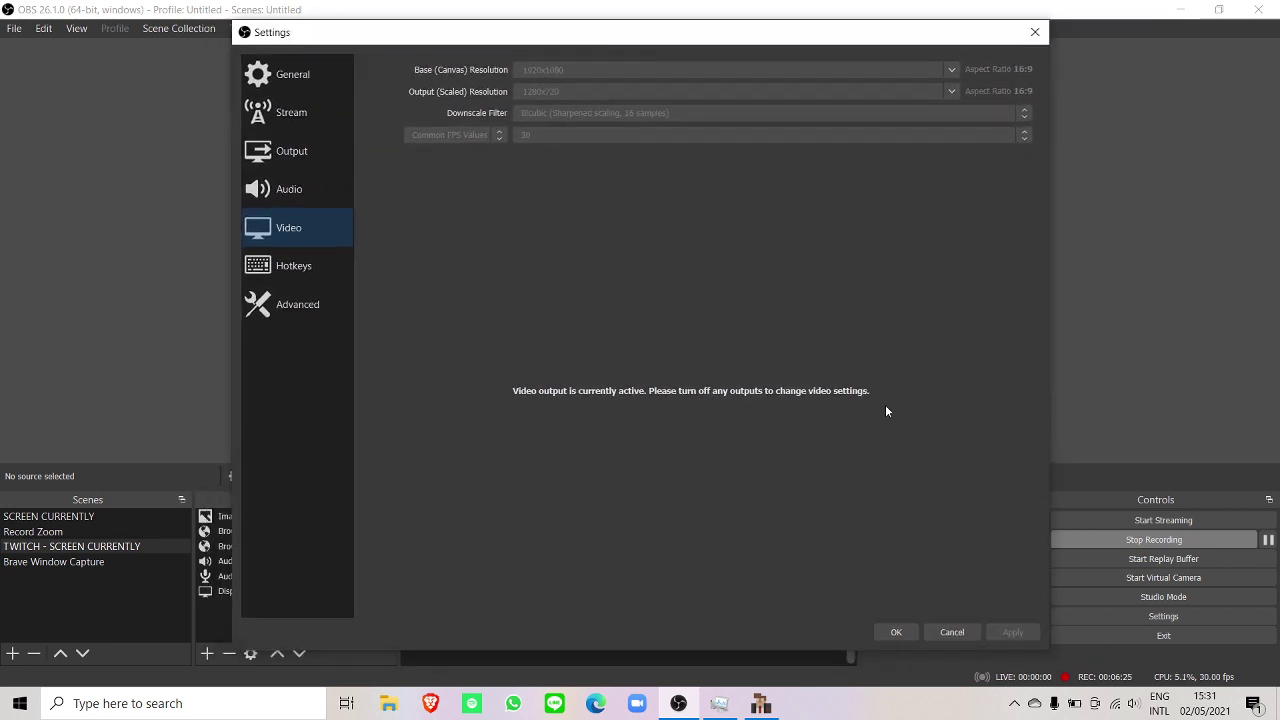
pyautogui.click(886, 634)
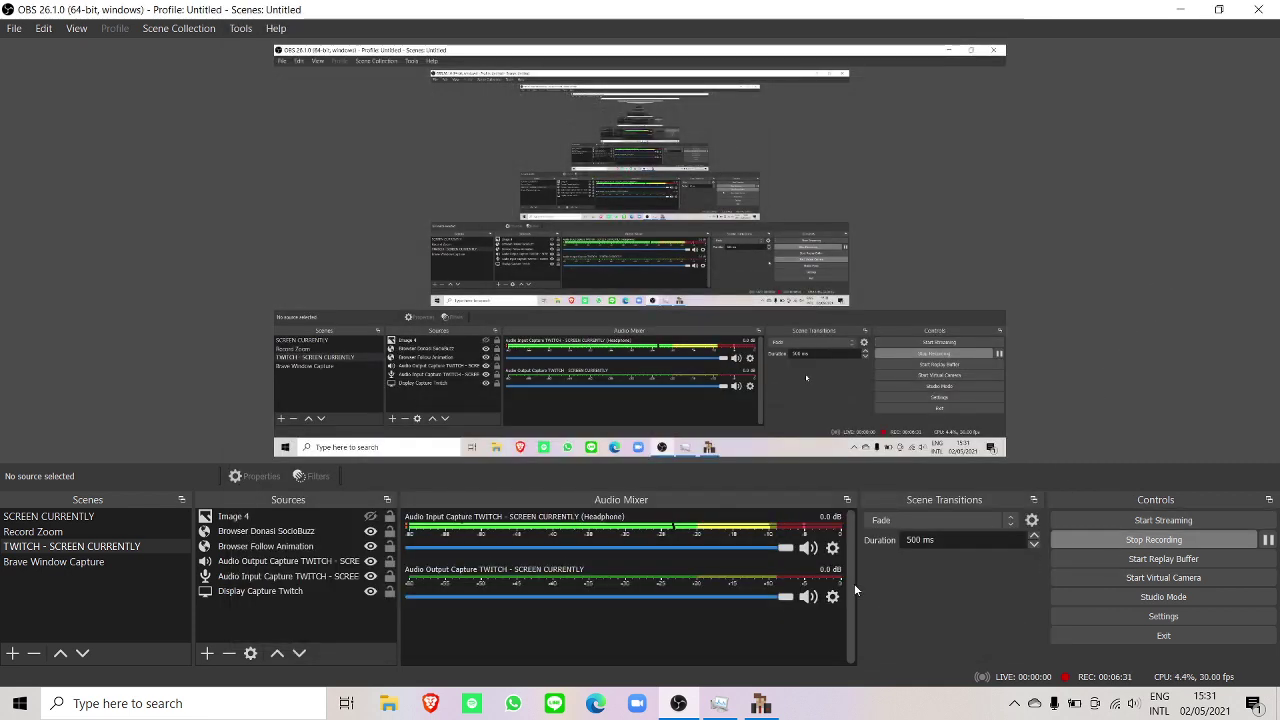
# - Resume the Krunker match, moving down the alley and shooting enemies
pyautogui.click(762, 706)
pyautogui.click(775, 455)
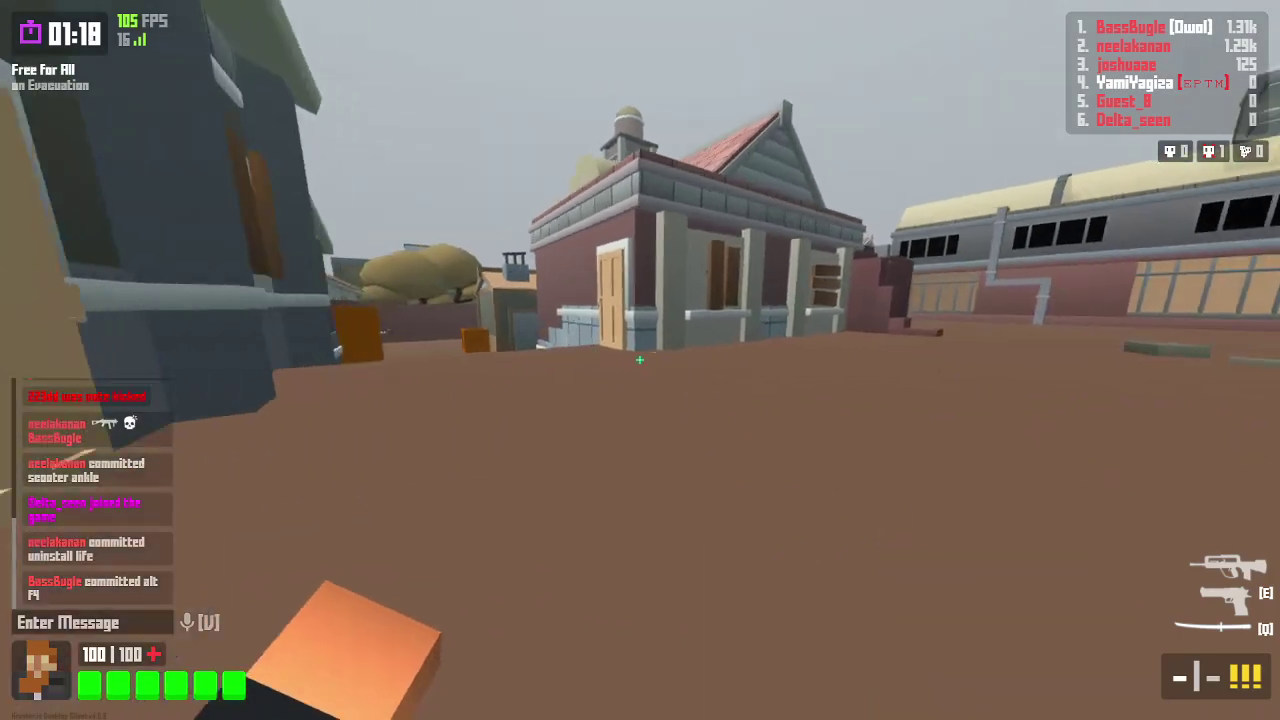
pyautogui.press('w')
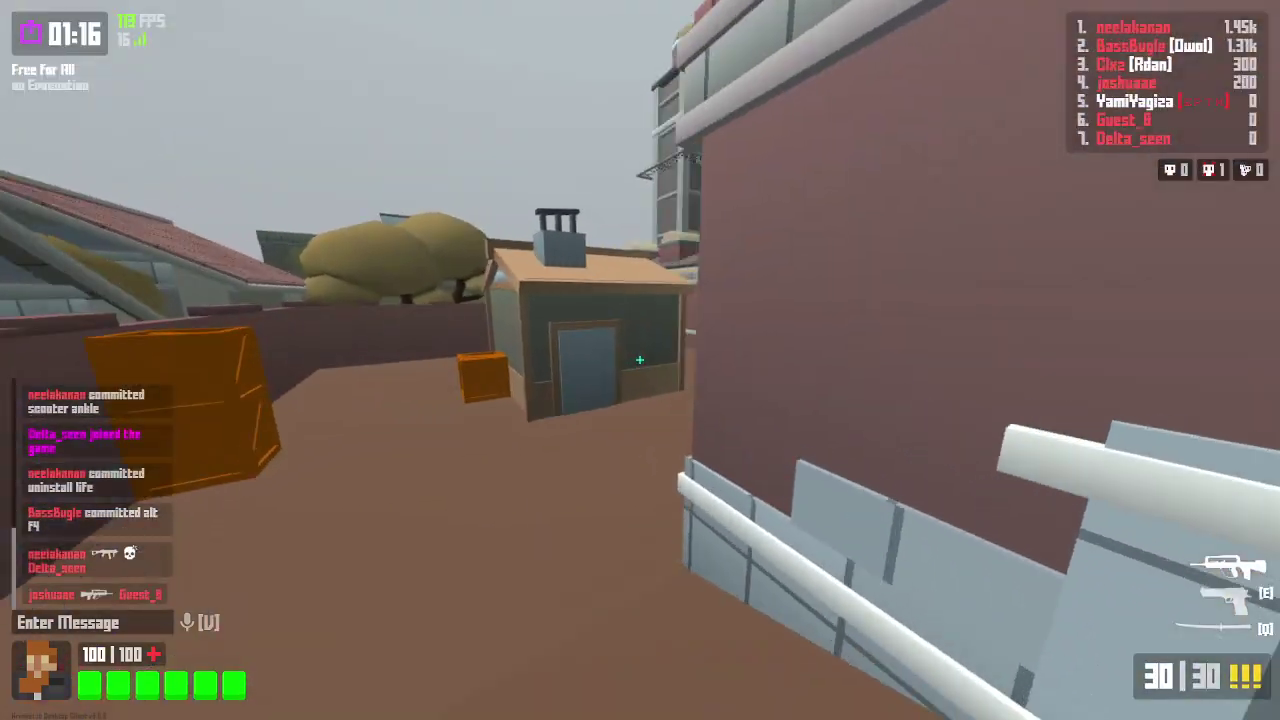
pyautogui.press('w')
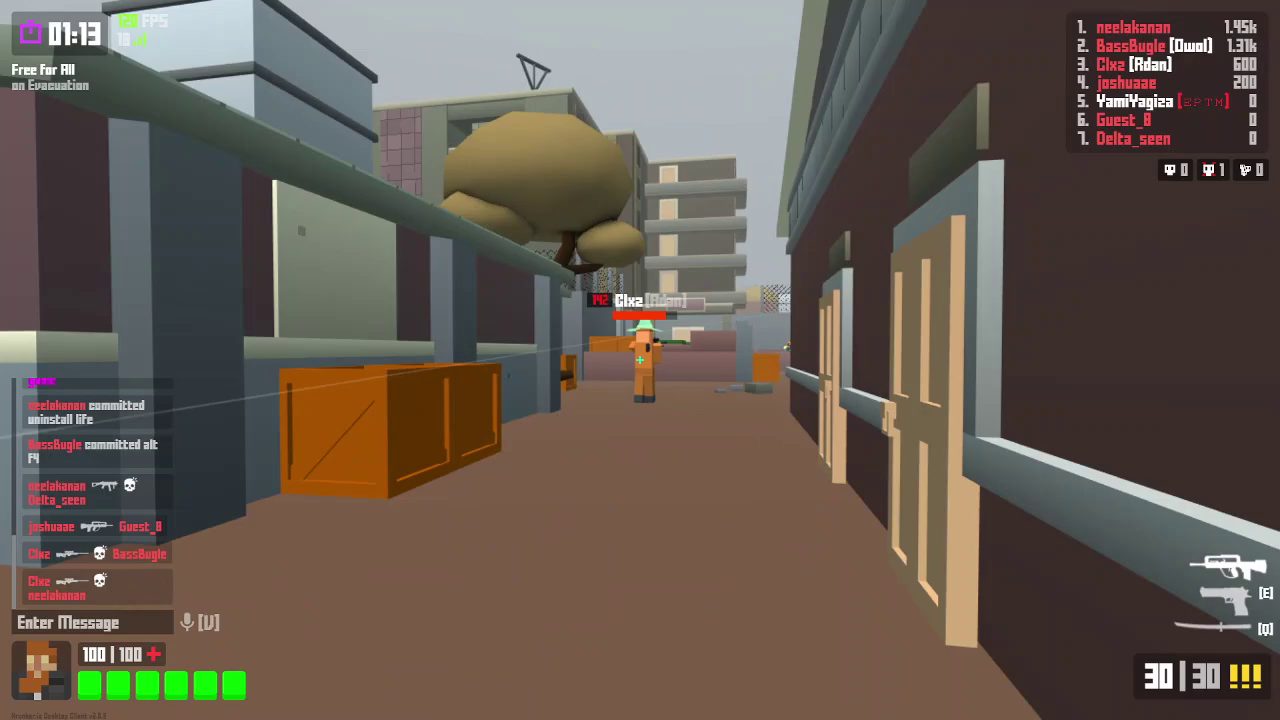
pyautogui.click(640, 358)
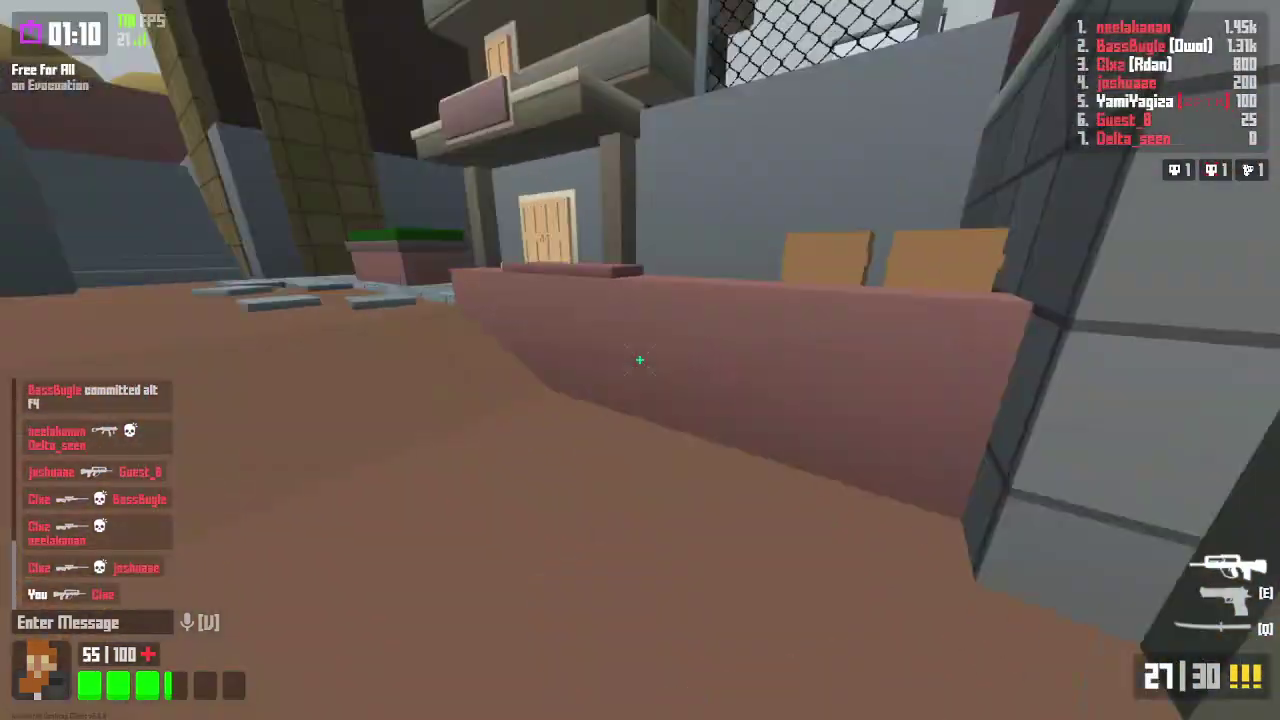
pyautogui.click(640, 359)
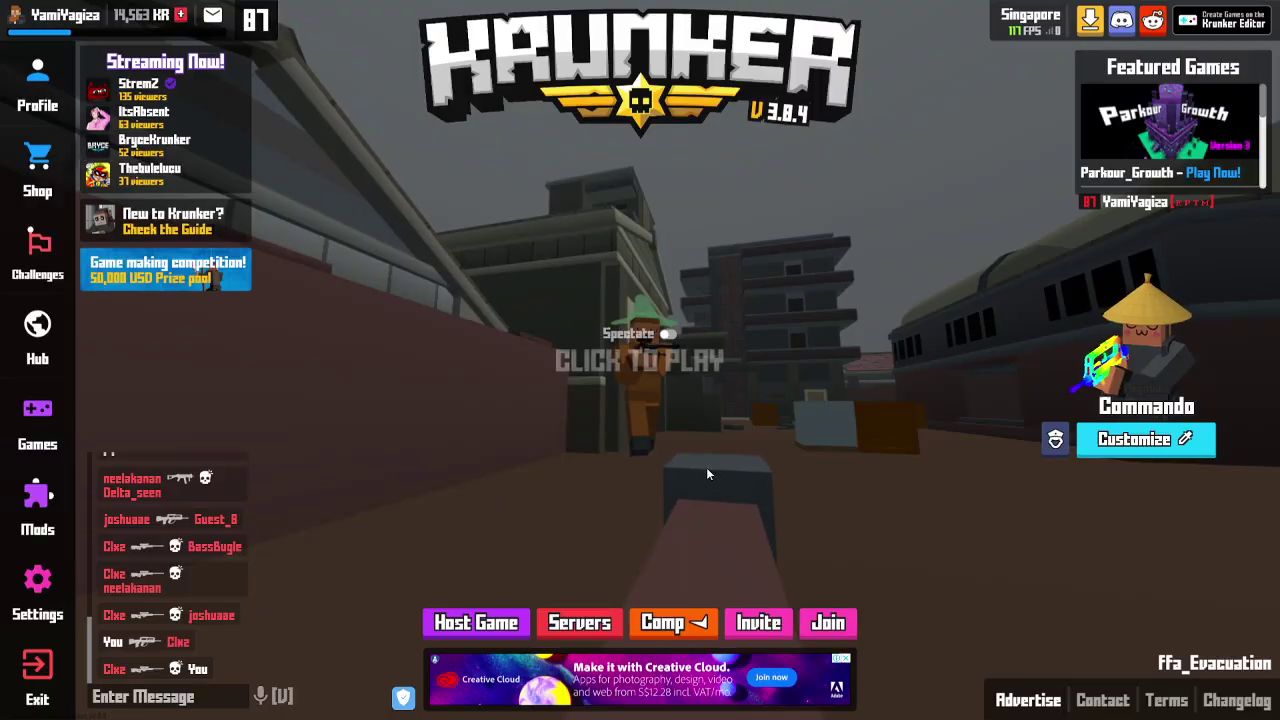
pyautogui.click(707, 474)
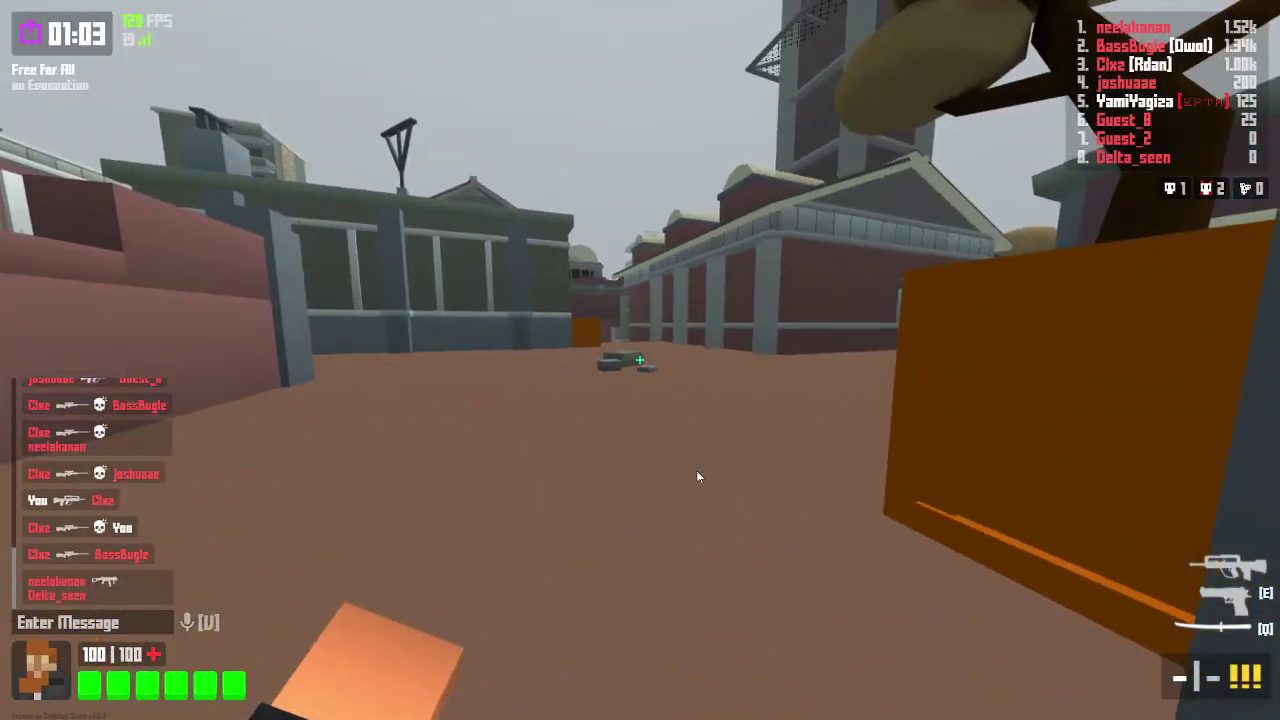
# - Pause and check the Render Frame Cap in Krunker Settings, then close them
pyautogui.press('Escape')
pyautogui.click(37, 590)
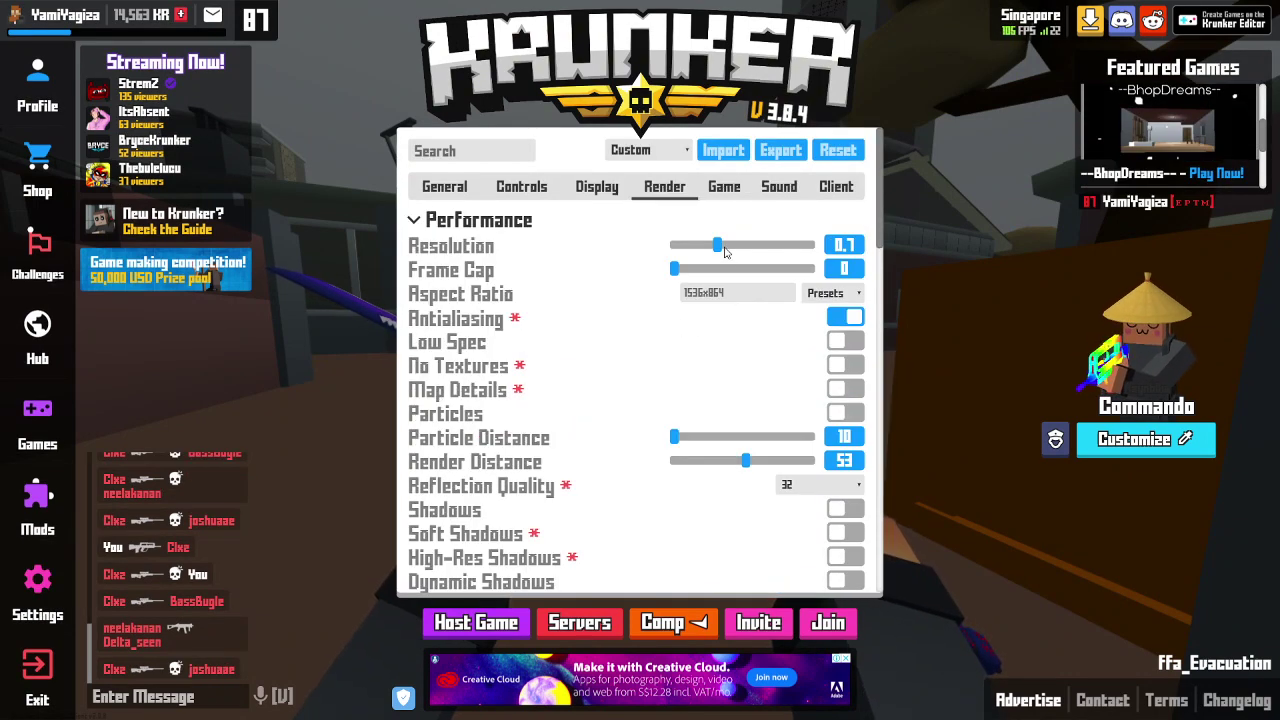
pyautogui.click(991, 306)
# - Keep fighting with the rifle near 120 FPS, then leave to the Start menu
pyautogui.click(640, 360)
pyautogui.press('3')
pyautogui.press('1')
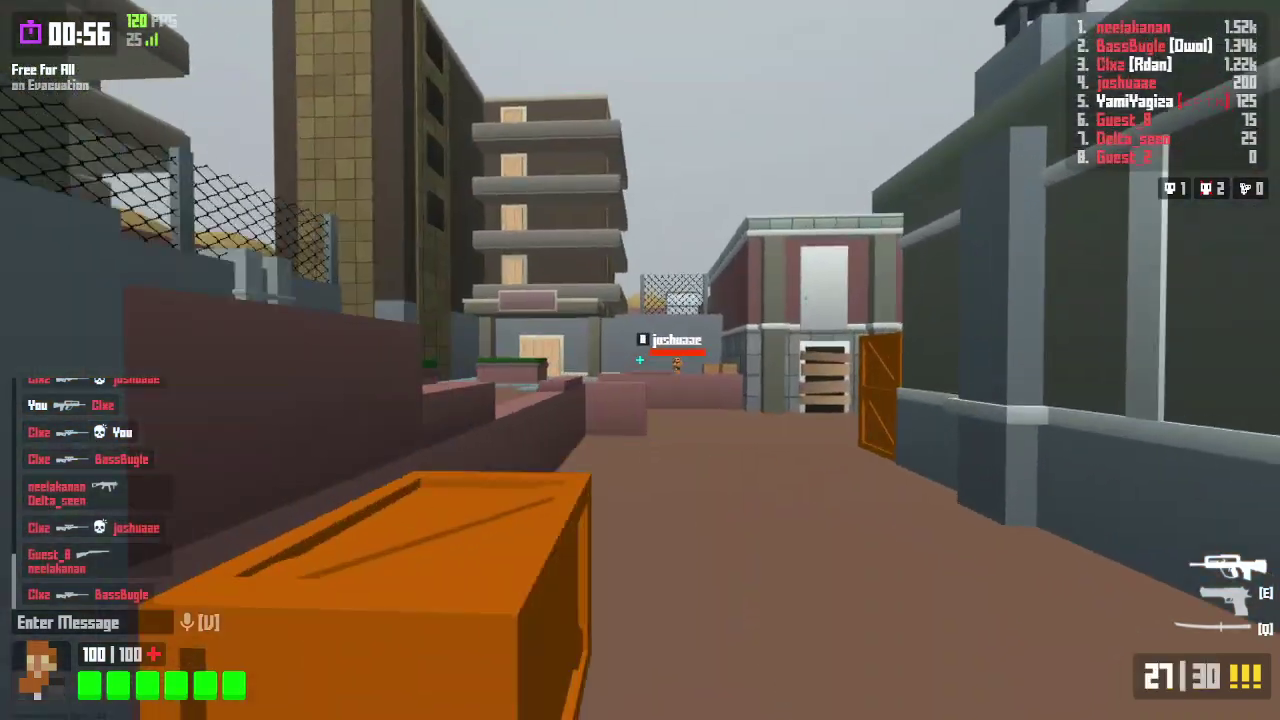
pyautogui.click(640, 360)
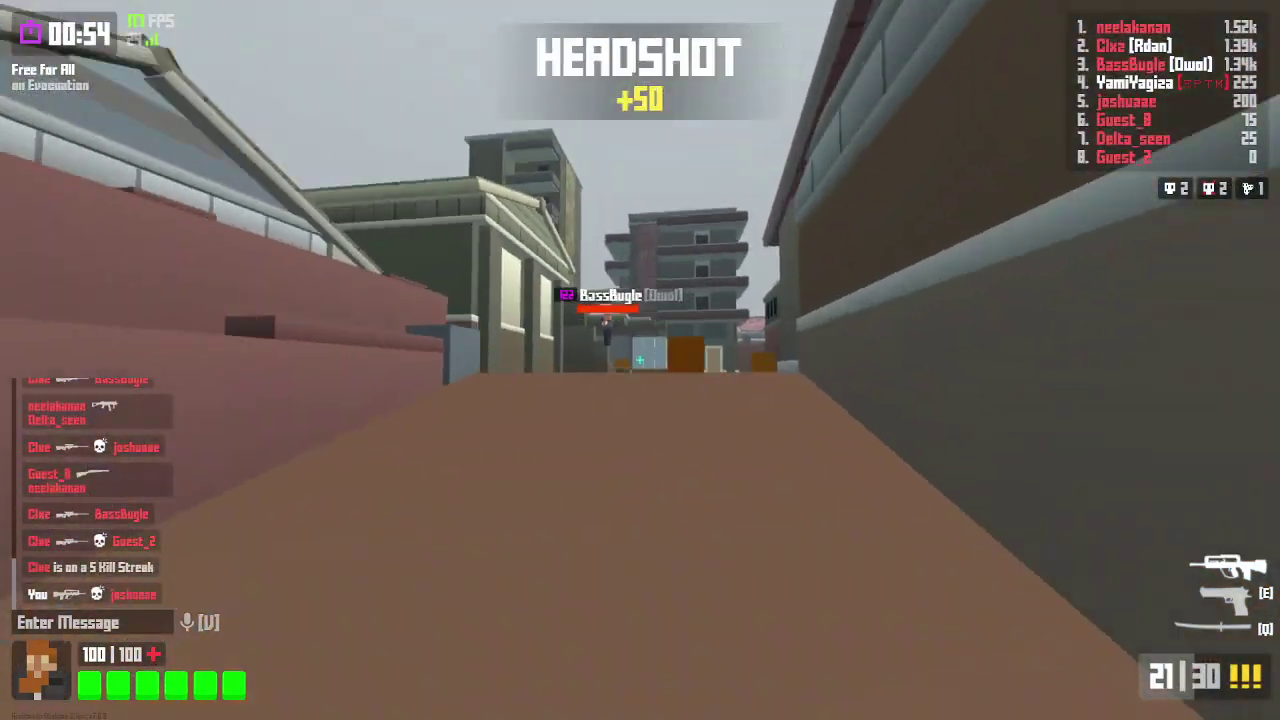
pyautogui.press('r')
pyautogui.click(640, 360)
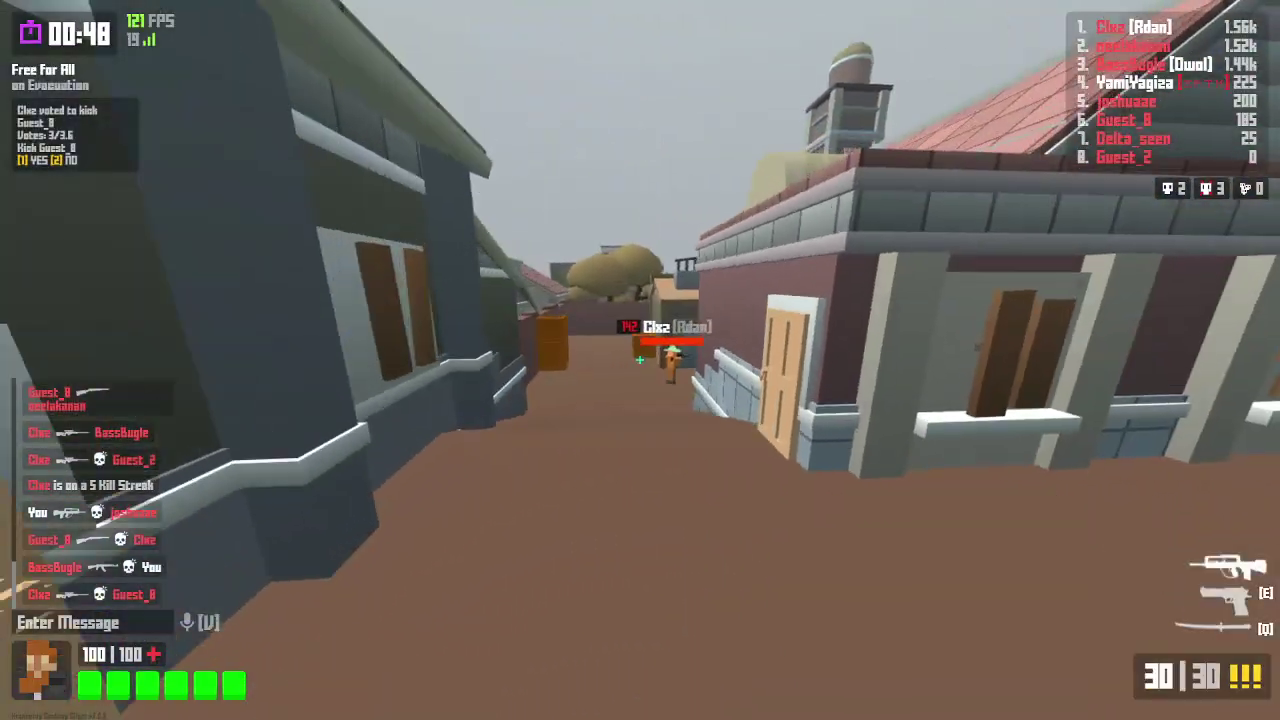
pyautogui.click(640, 360)
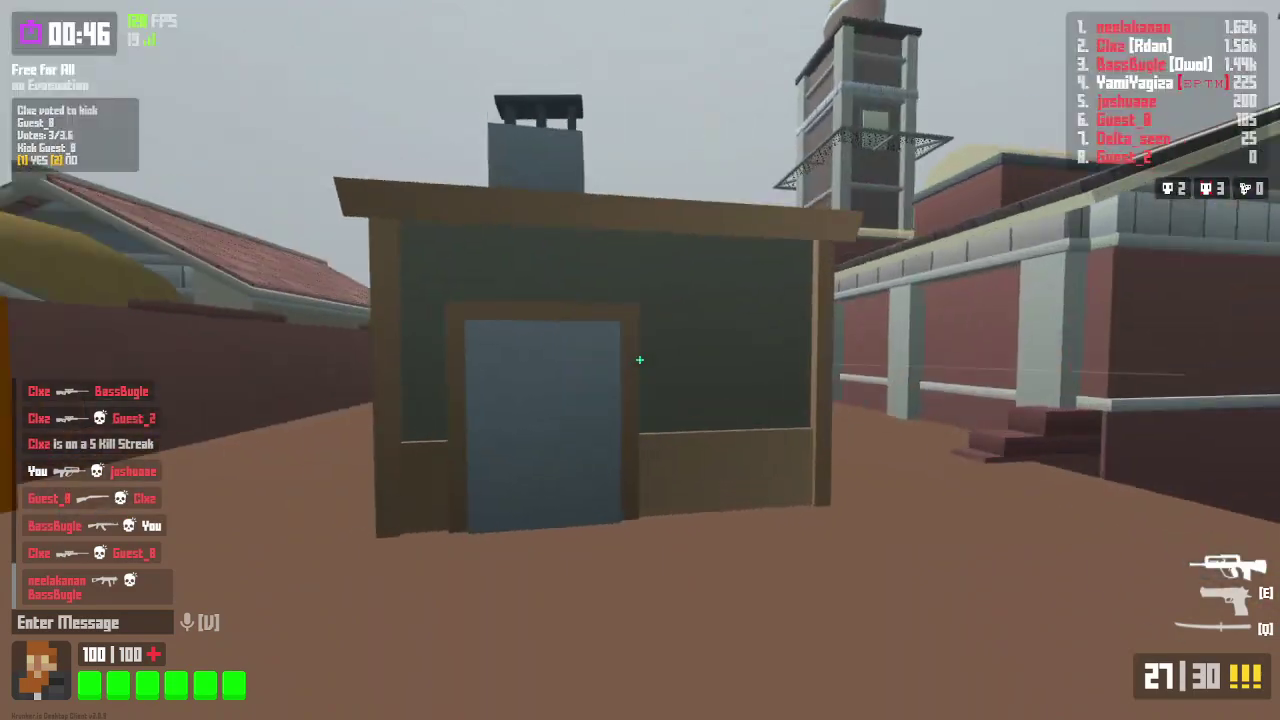
pyautogui.click(640, 360)
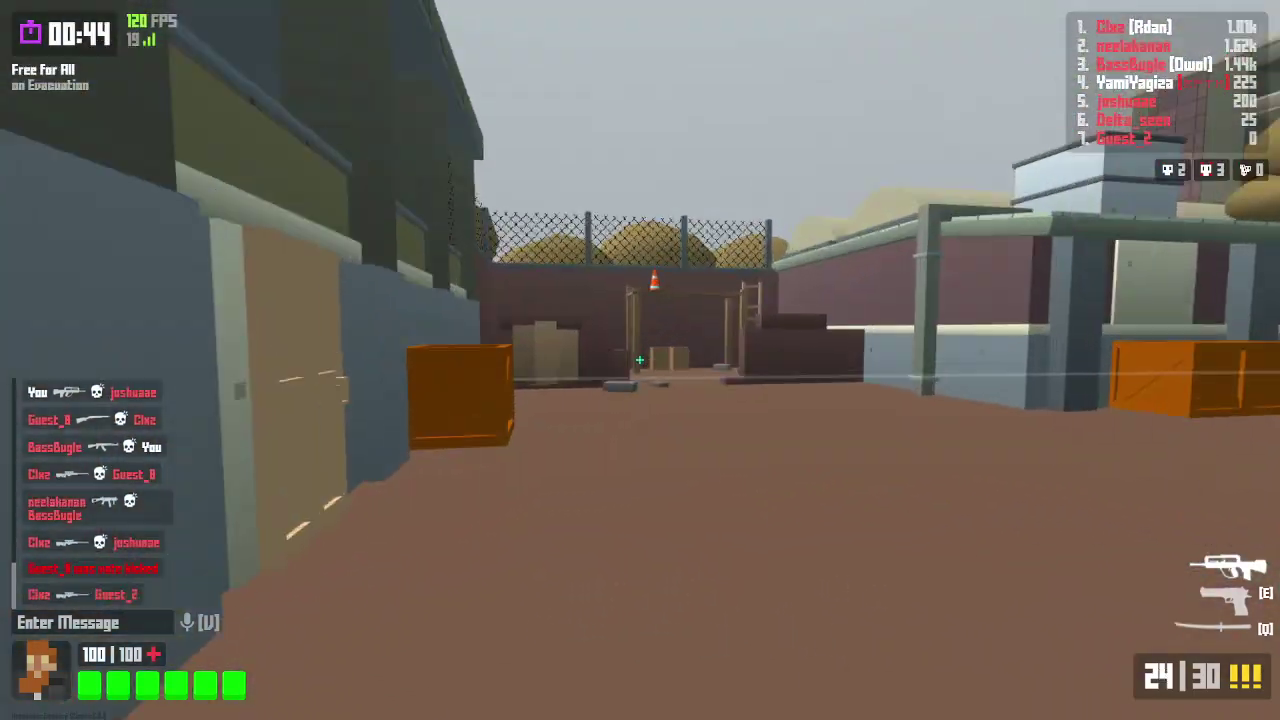
pyautogui.click(640, 360)
pyautogui.click(640, 360)
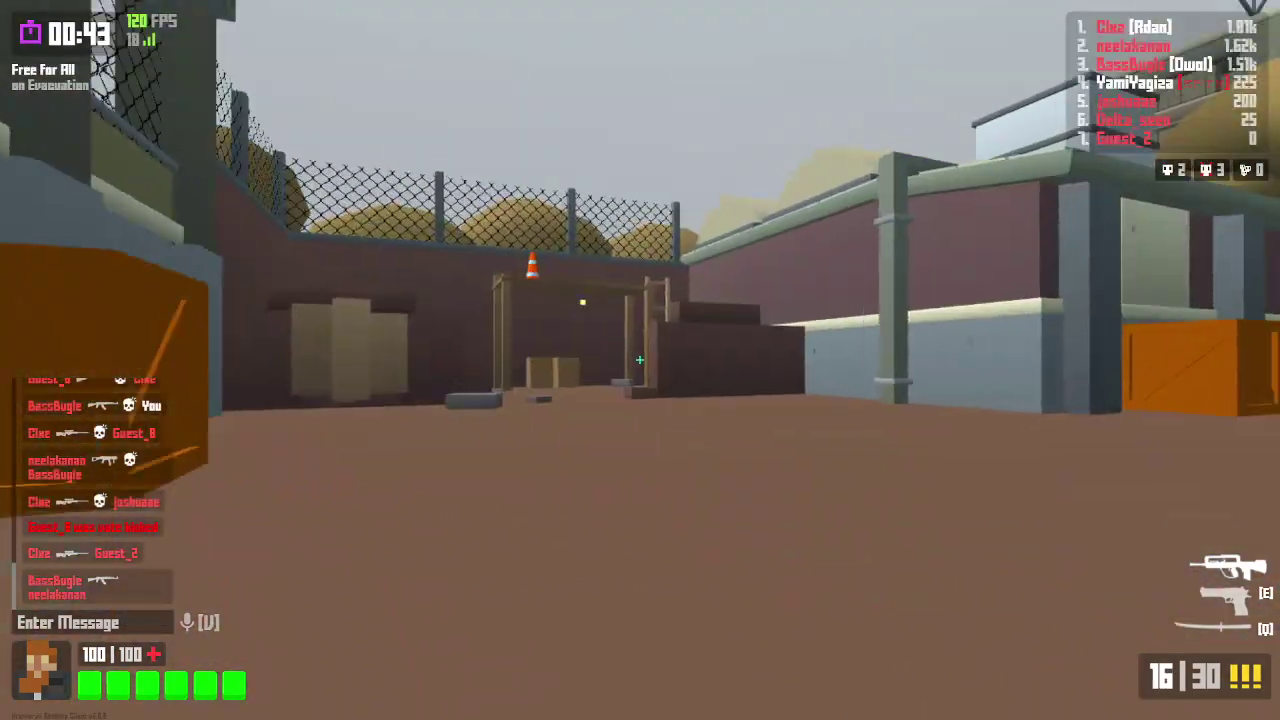
pyautogui.click(640, 360)
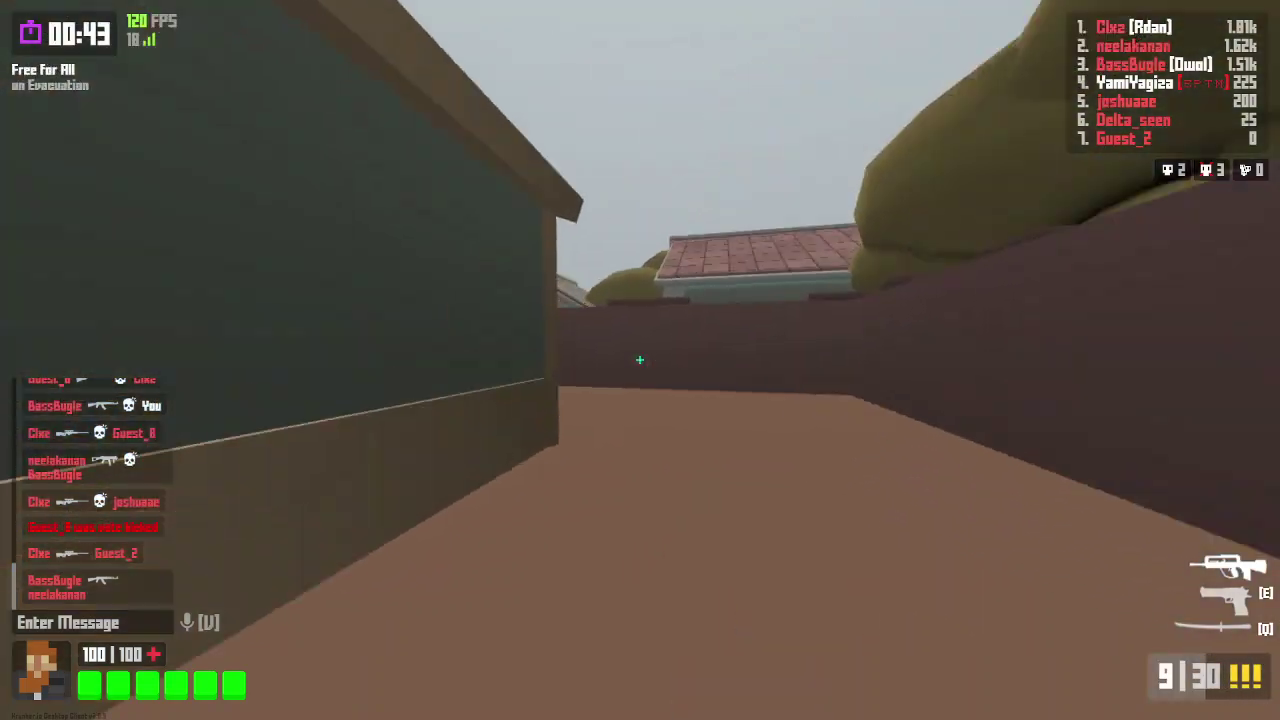
pyautogui.press('super')
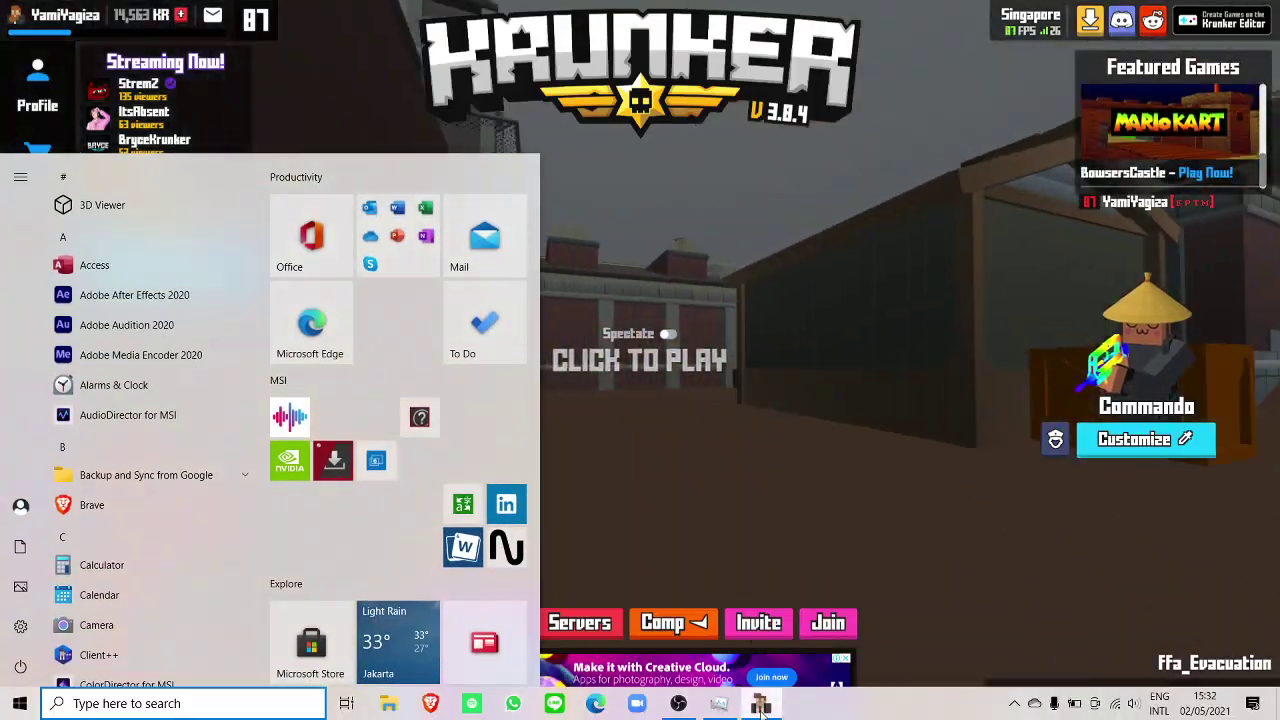
# - Close the Krunker client from the taskbar and minimize OBS
pyautogui.rightClick(760, 705)
pyautogui.click(715, 668)
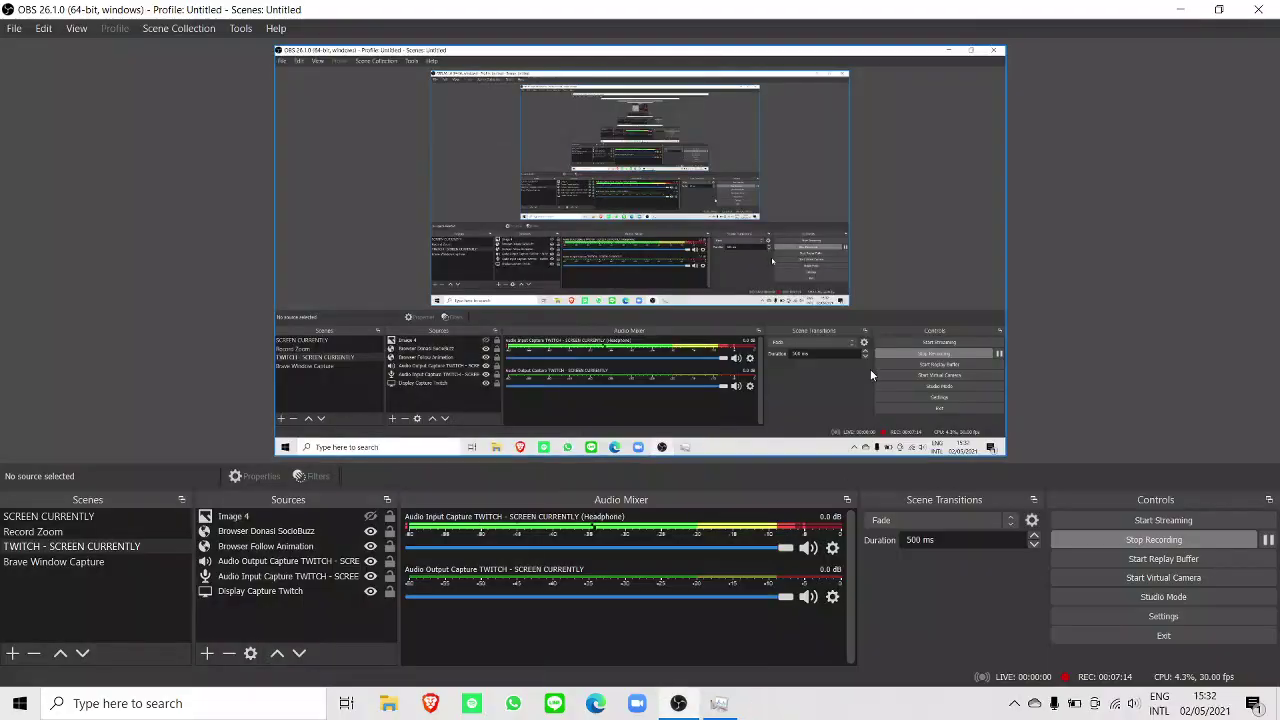
pyautogui.click(1179, 12)
# - Refresh the empty desktop twice from its right-click menu
pyautogui.rightClick(680, 224)
pyautogui.click(728, 268)
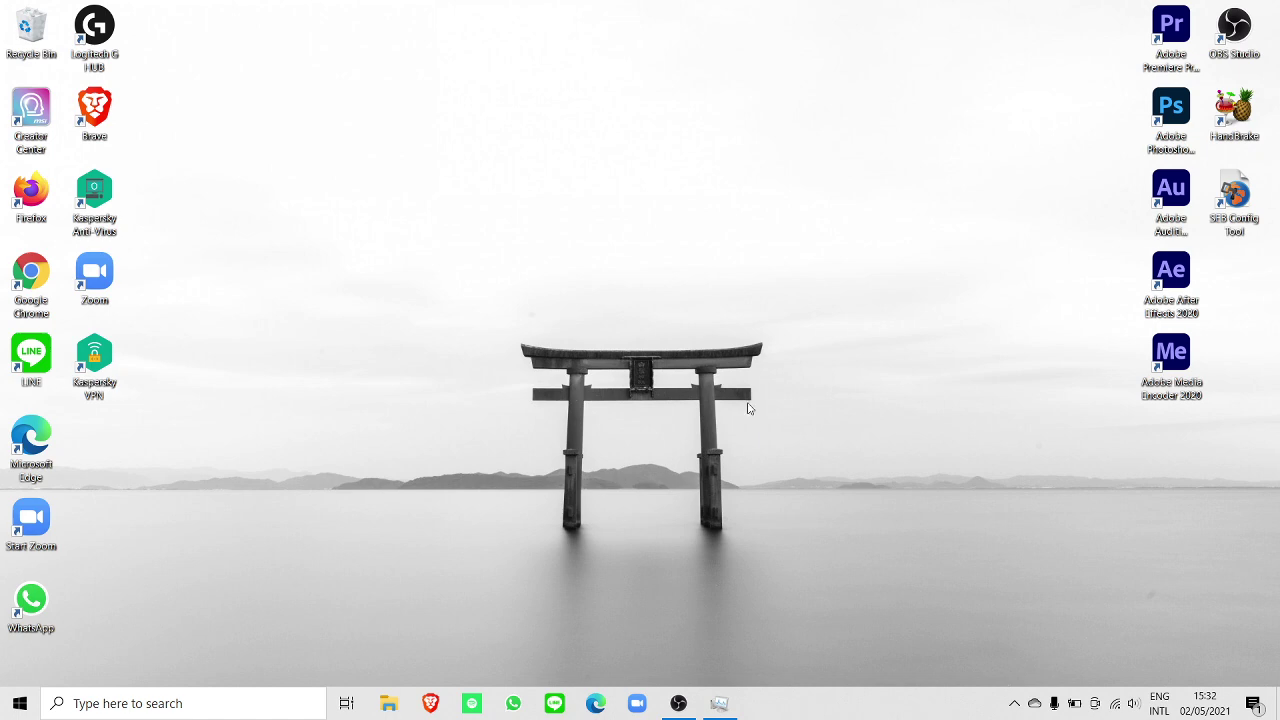
pyautogui.rightClick(615, 294)
pyautogui.click(655, 341)
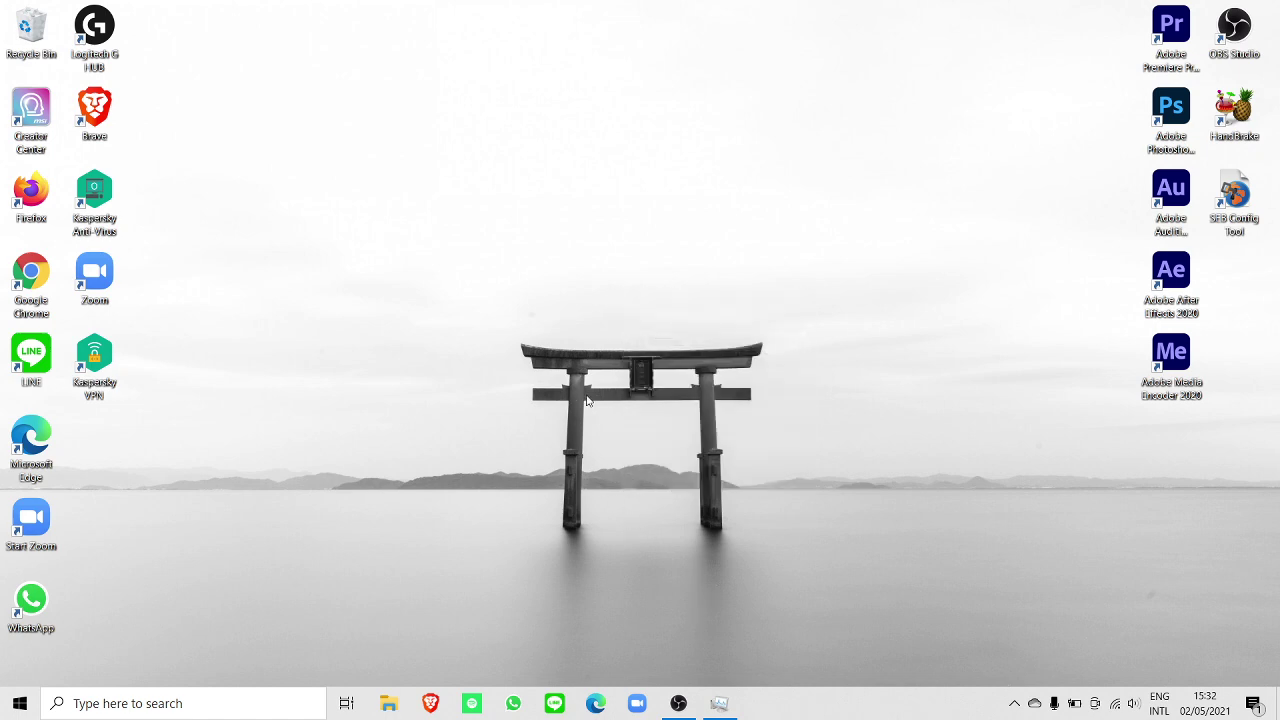